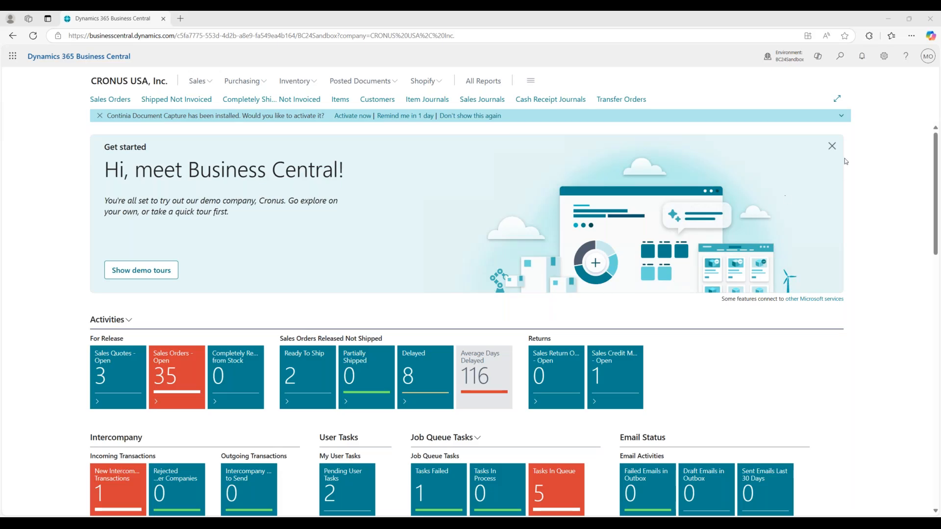
Step: Search for "Gen Jour", bookmark the General Journals page to the Role Center navigation, and open that page
left_click(837, 64)
left_click(838, 61)
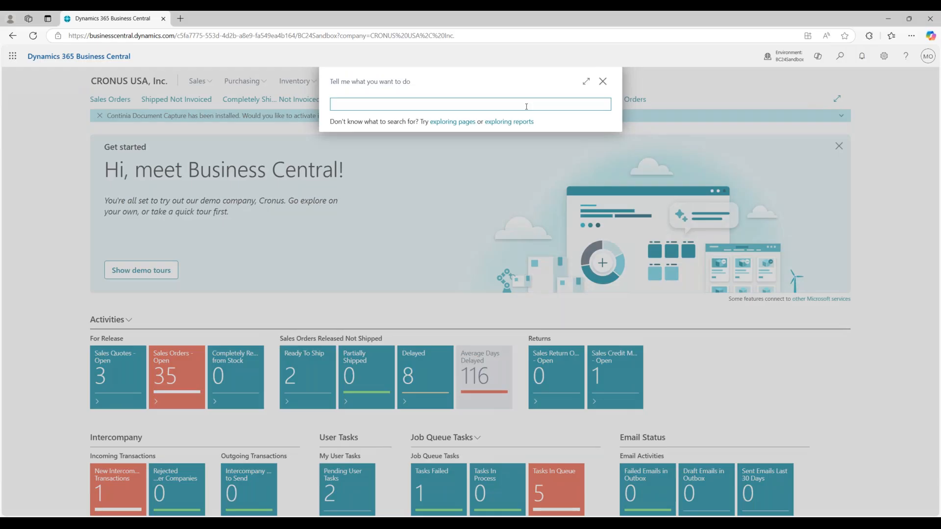
type("Gen Jour")
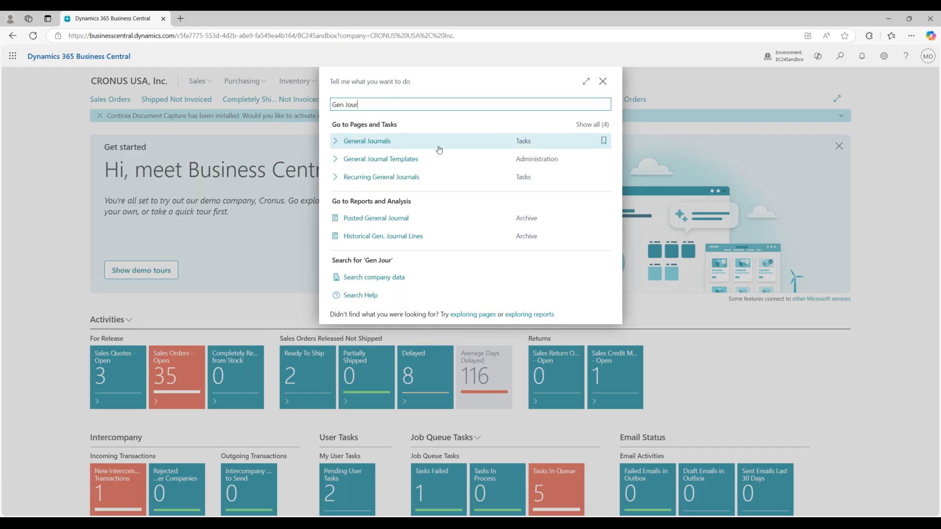
left_click(605, 142)
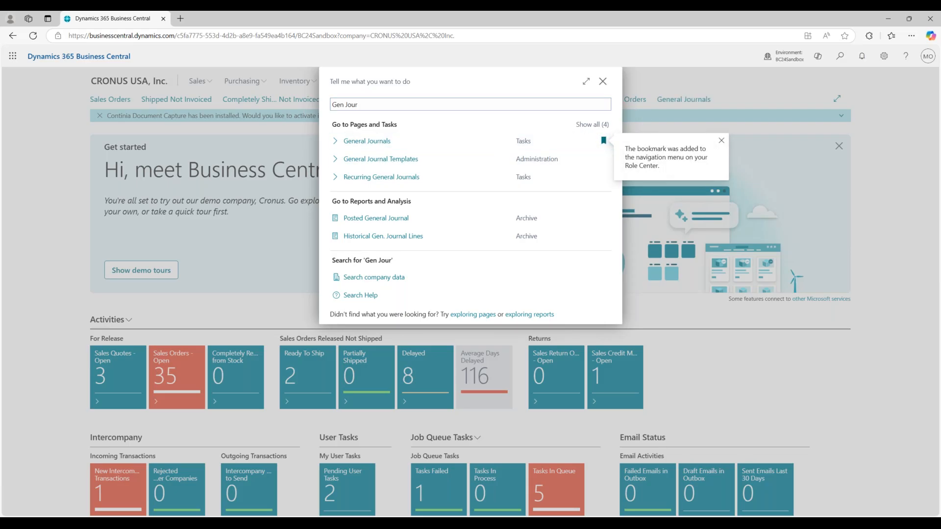
left_click(602, 83)
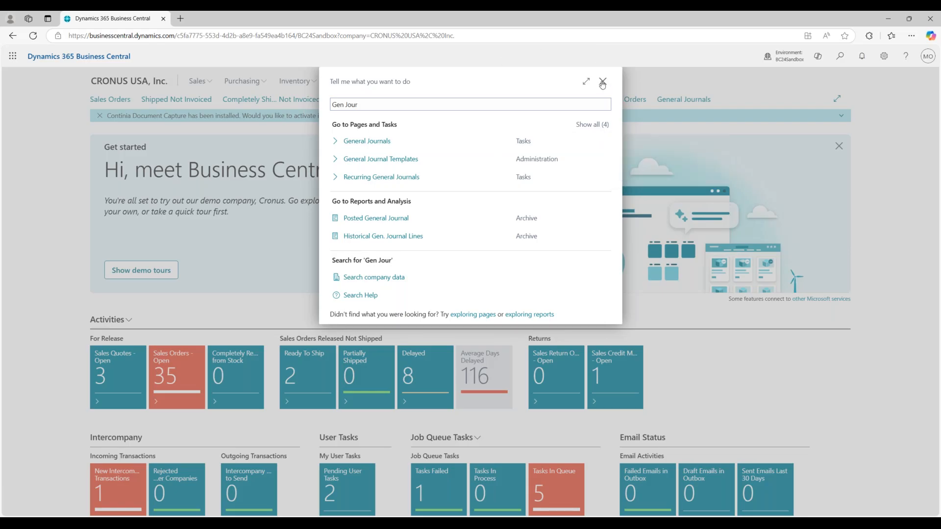
key("Escape")
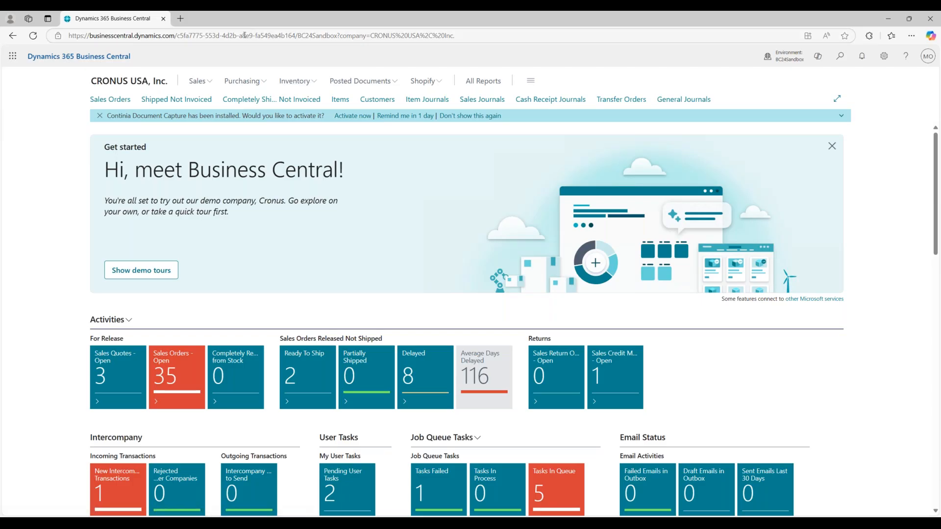
left_click(698, 104)
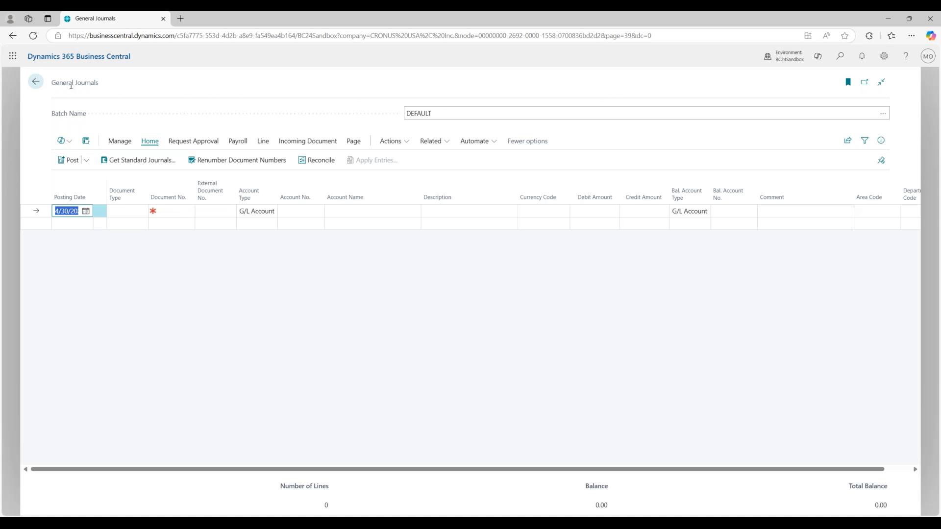
Step: Switch the general journal to the MOUY batch
left_click(882, 113)
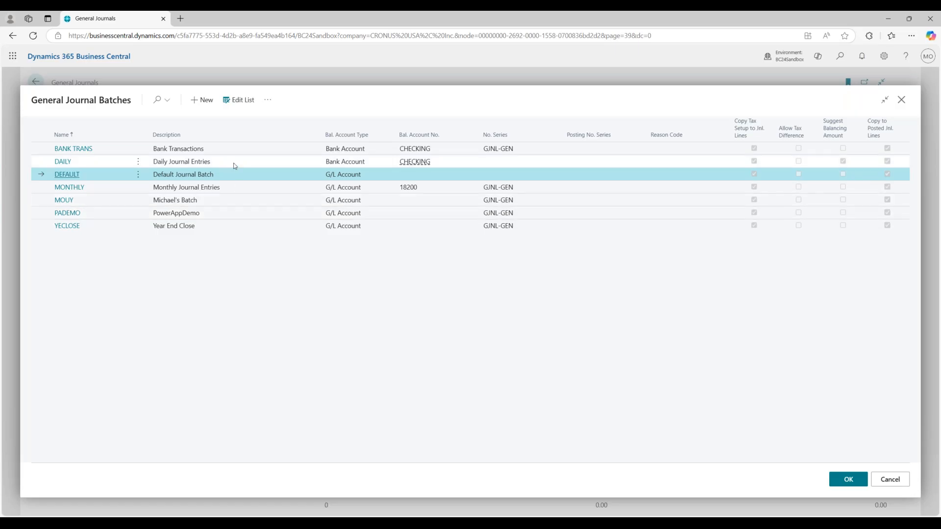
left_click(239, 191)
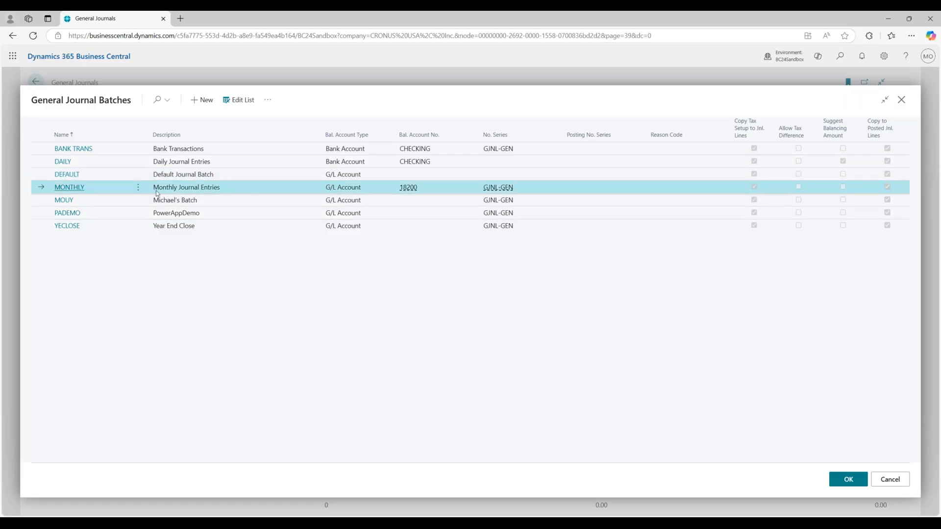
left_click(247, 163)
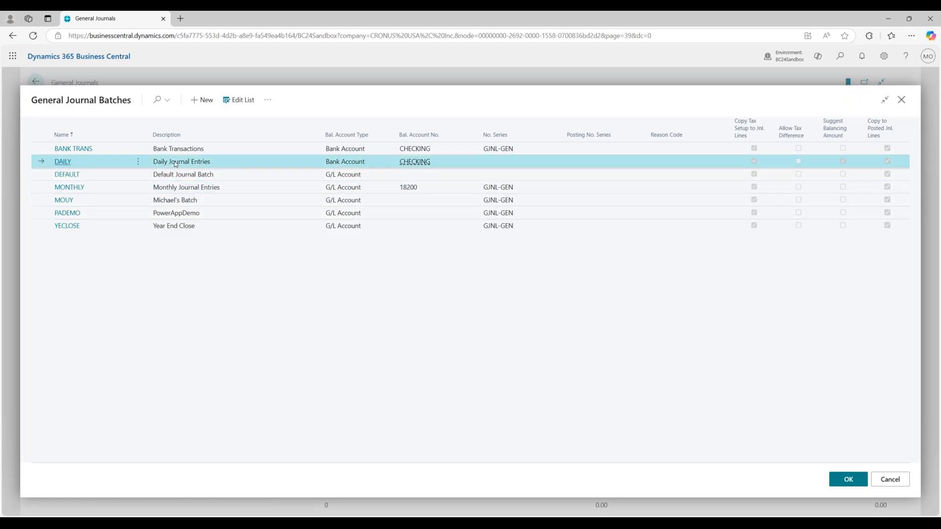
left_click(247, 201)
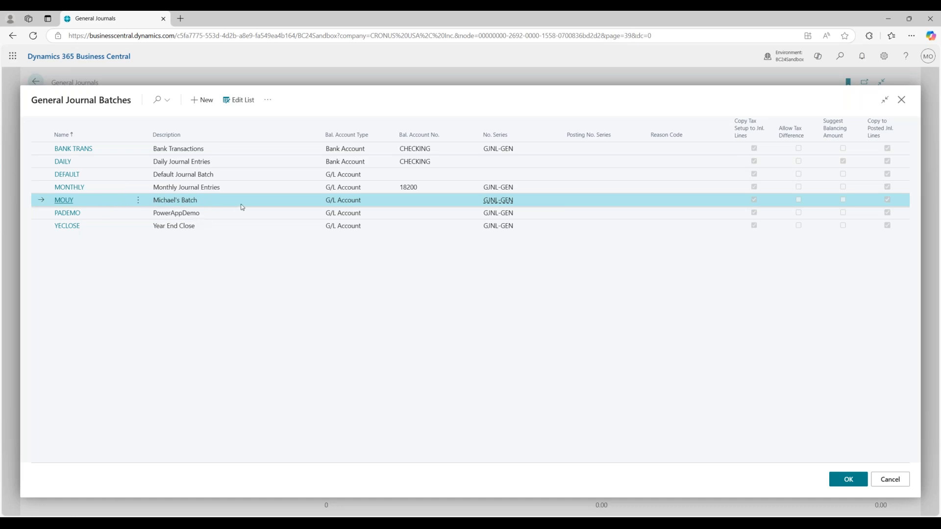
left_click(849, 484)
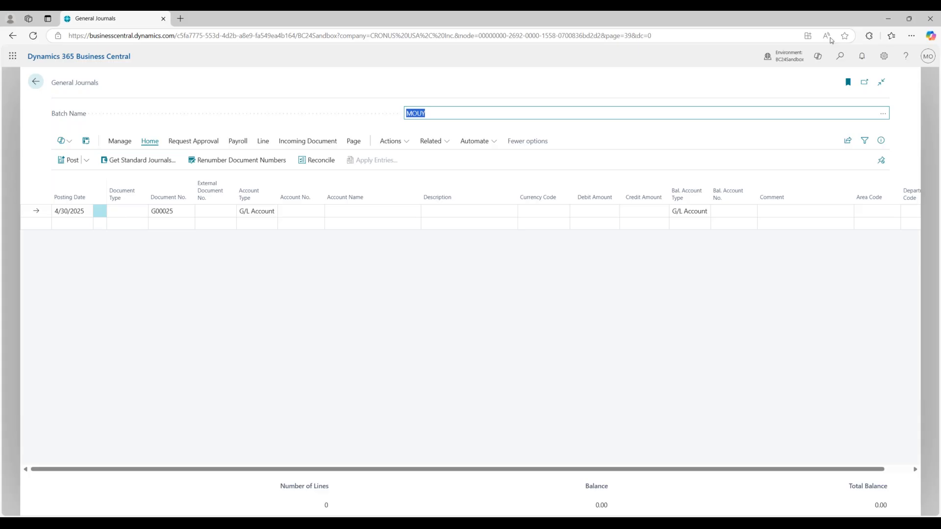
Step: Select the DEFAULT batch for the general journal
left_click(883, 113)
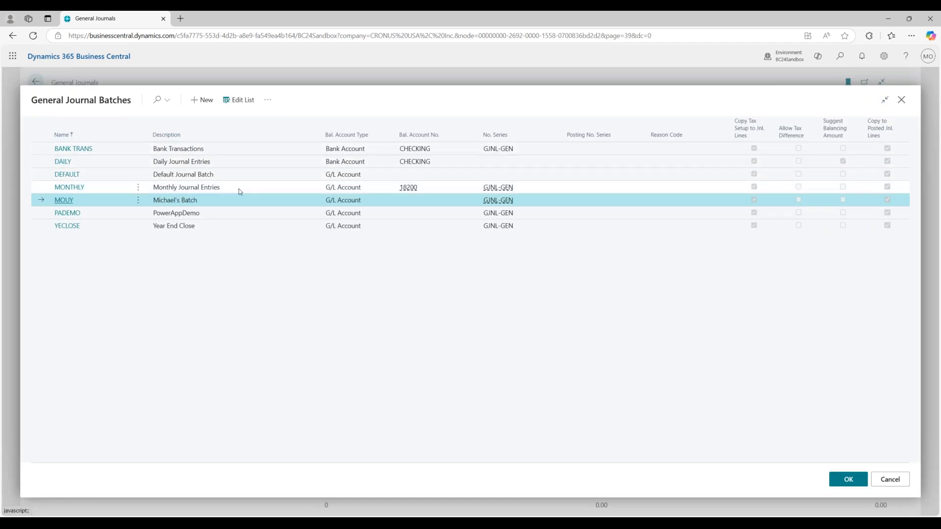
left_click(269, 175)
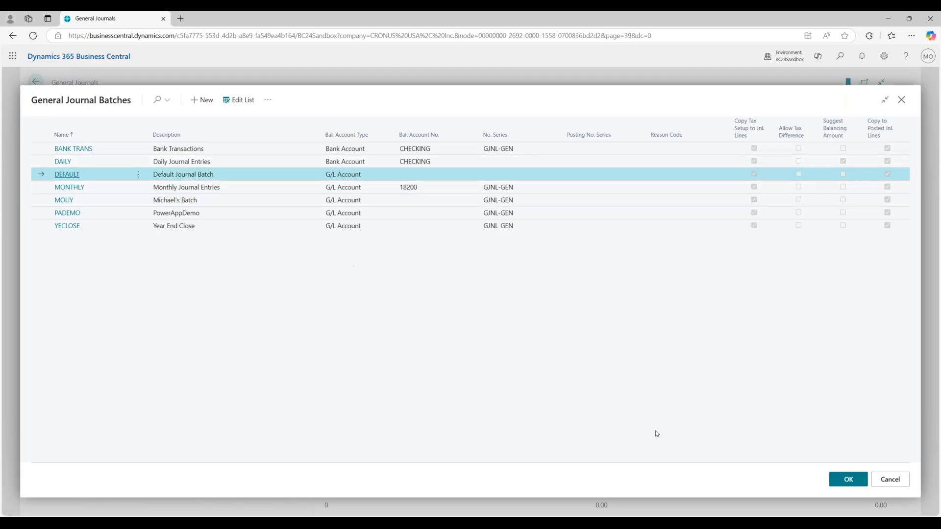
left_click(847, 480)
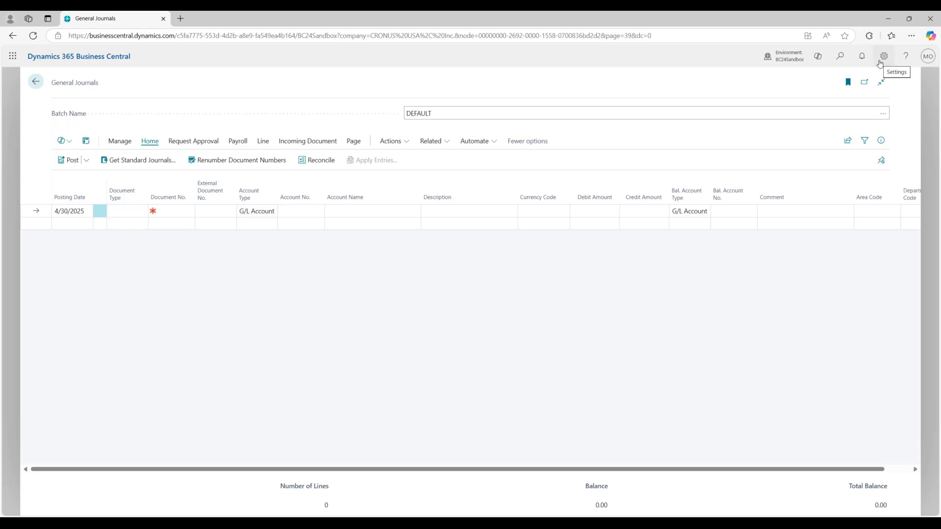
Step: Set the posting date of the first journal line to 2/20/2025
left_click(73, 212)
type("2/20/2025")
key("Tab")
left_click(86, 212)
left_click(85, 213)
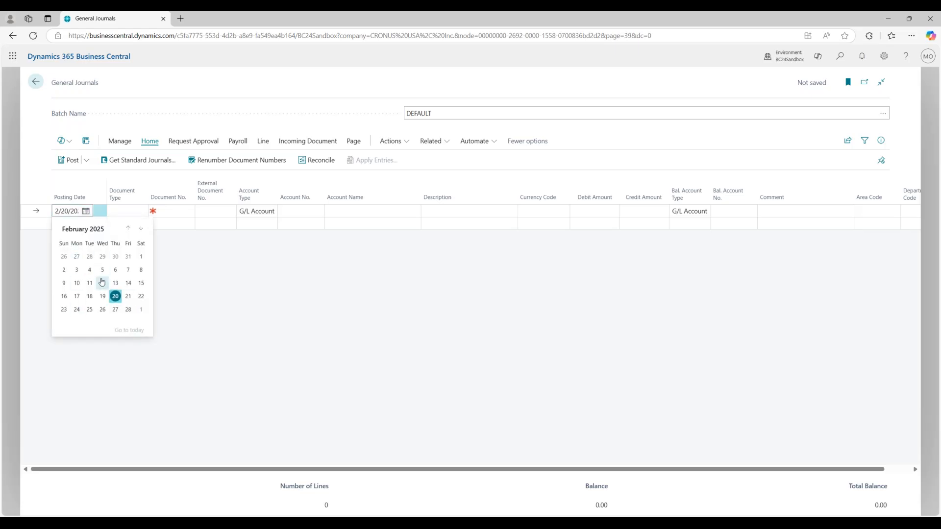
left_click(260, 296)
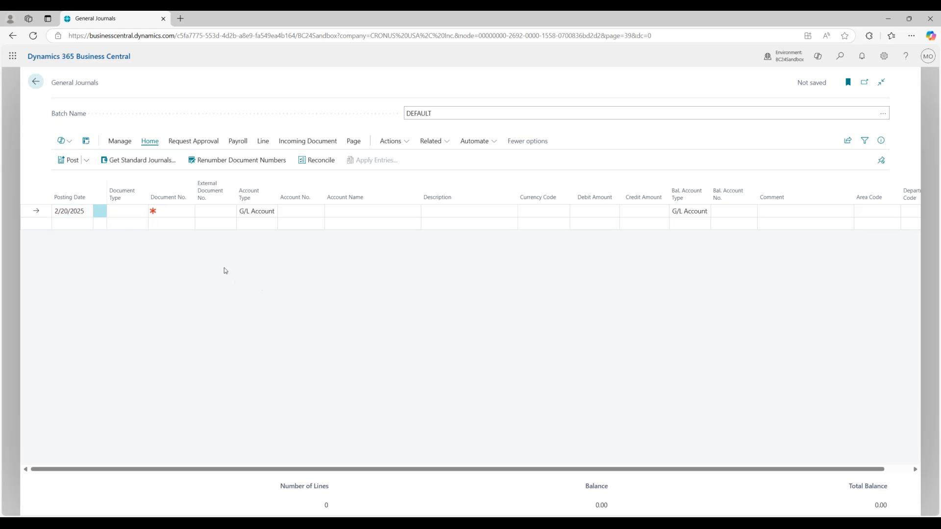
Step: Keep the journal line's document type blank and enter TEST97324 as its document number, leaving the external document number empty
left_click(136, 215)
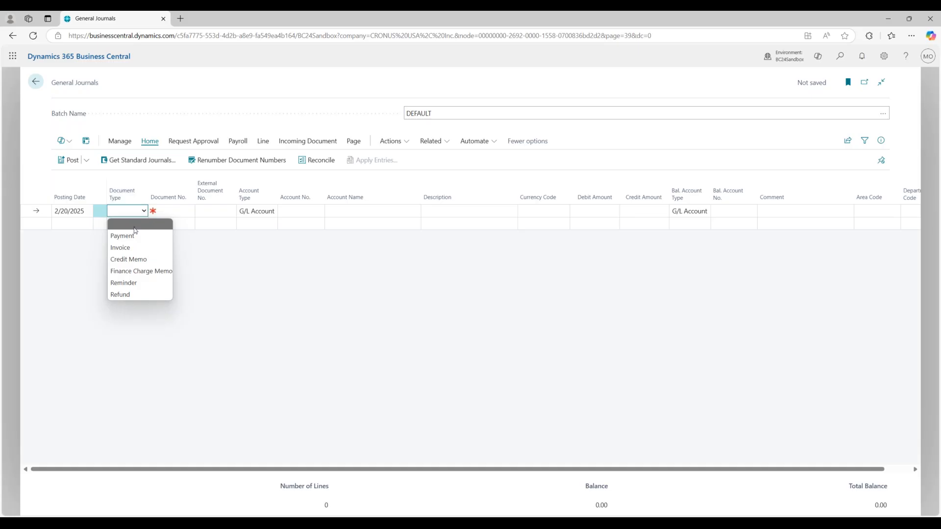
left_click(131, 223)
left_click(139, 276)
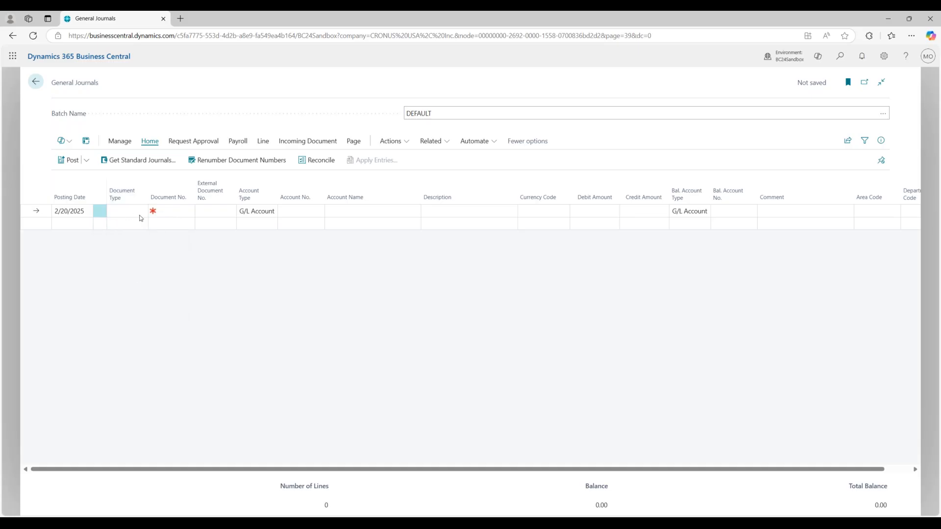
left_click(173, 210)
type("TEST97324")
left_click(221, 281)
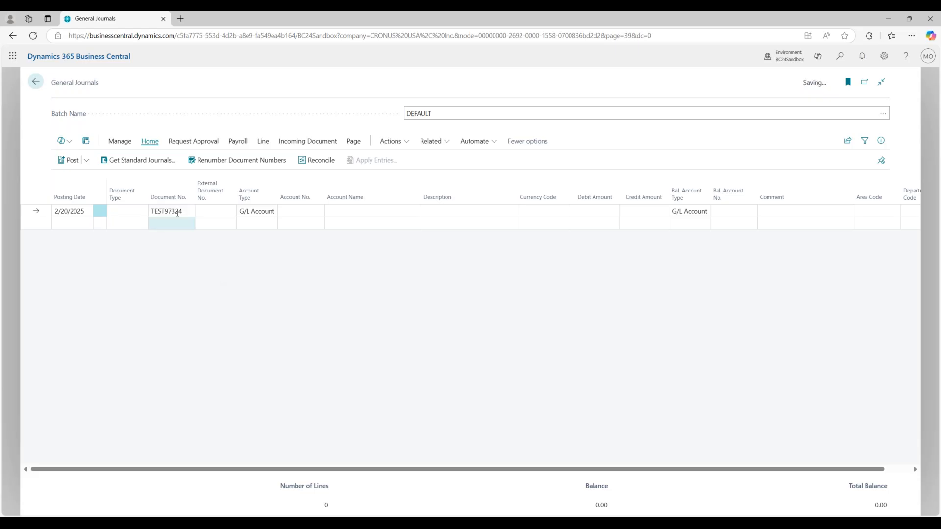
left_click(215, 210)
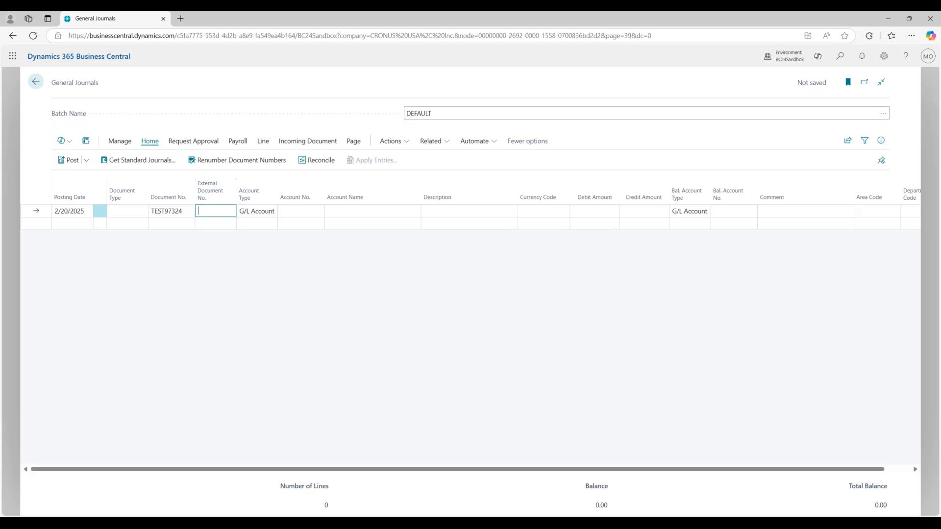
left_click(234, 275)
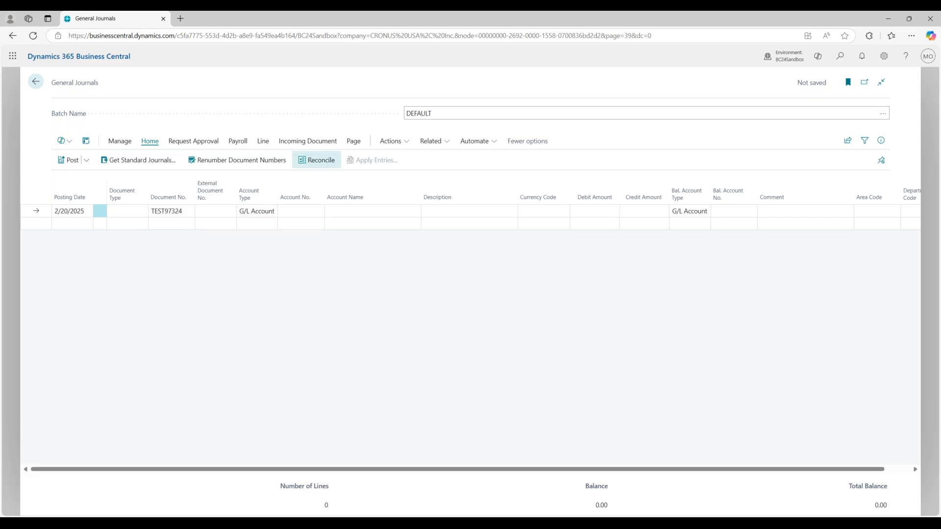
Step: Set the journal line's account type to G/L Account and choose the Rent / Leases account
left_click(270, 212)
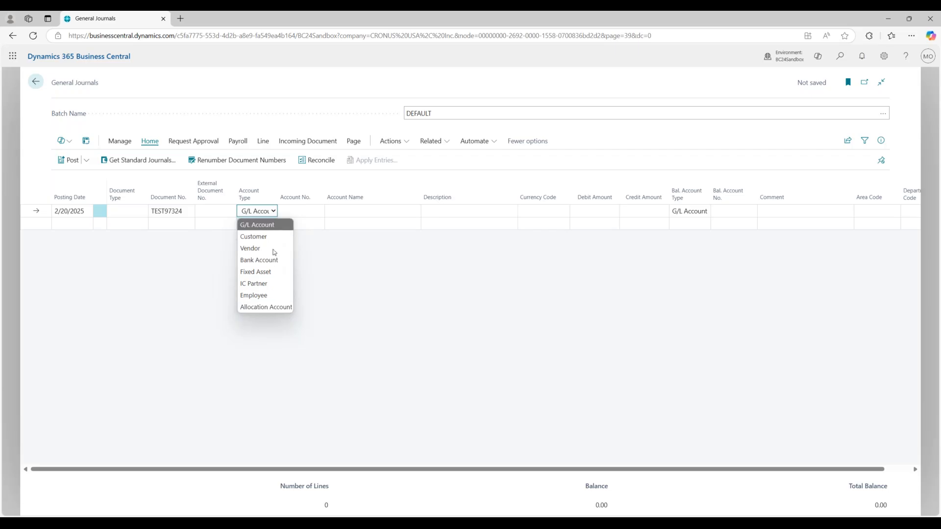
left_click(249, 224)
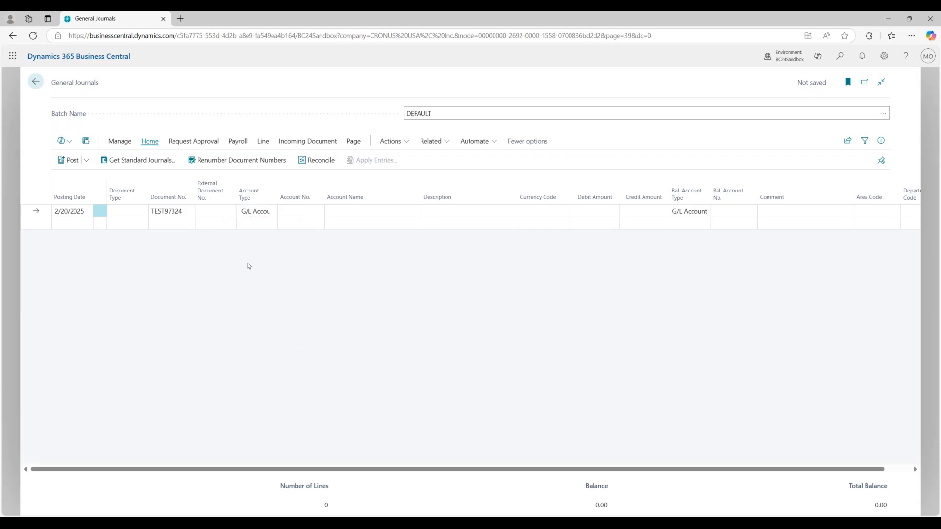
left_click(284, 212)
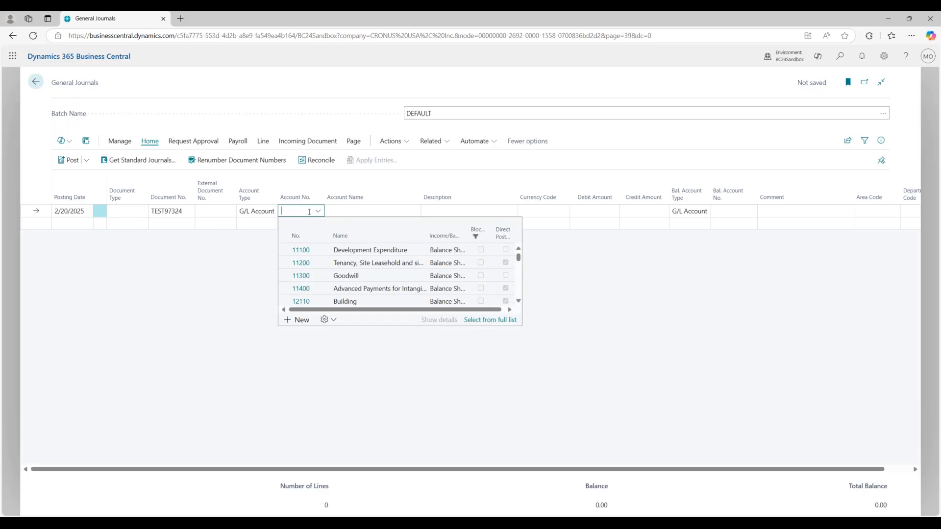
type("RE")
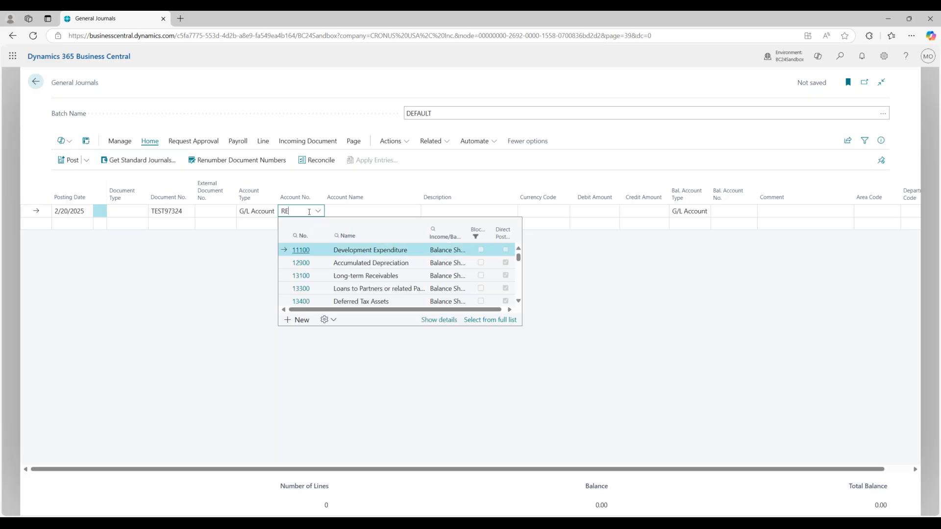
scroll(417, 295, "down", 5)
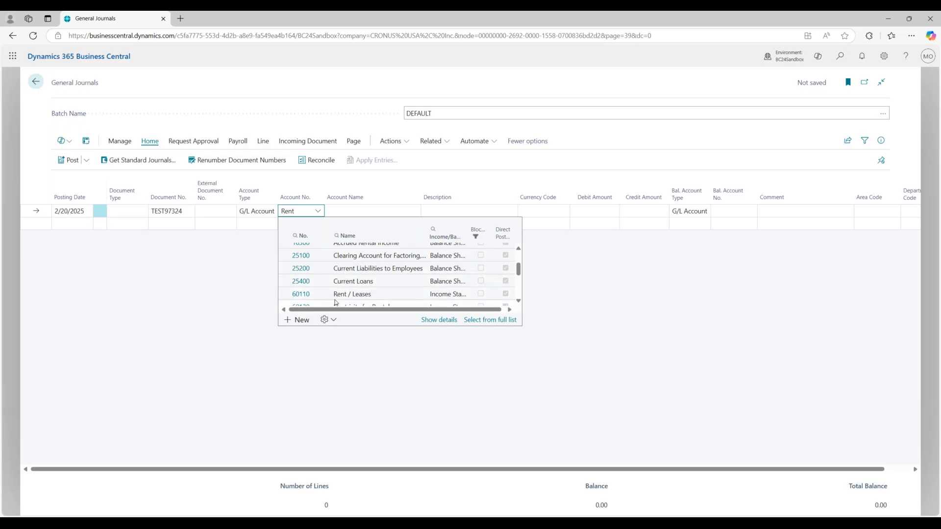
left_click(392, 295)
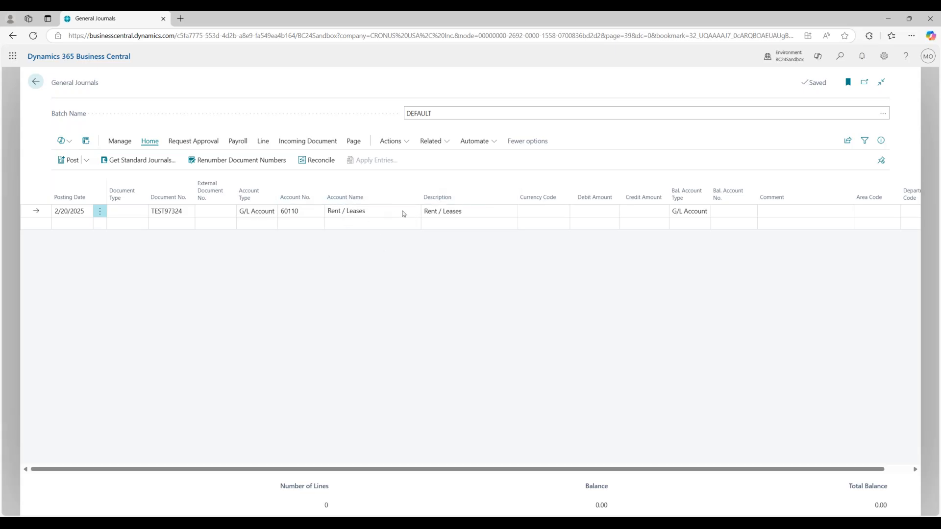
Step: Change the journal line's description to "RENT FEB 2025"
left_click(473, 213)
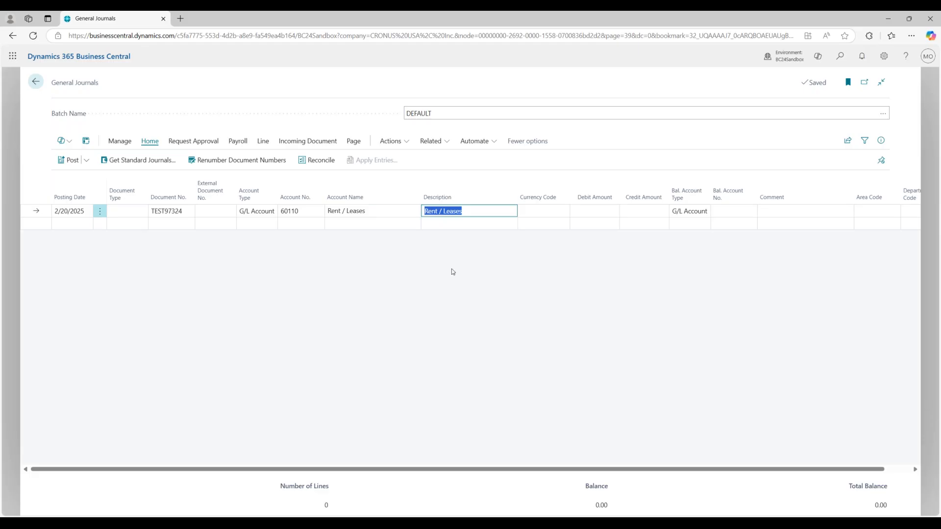
type("RENT FEB 2025")
key("Tab")
left_click(481, 286)
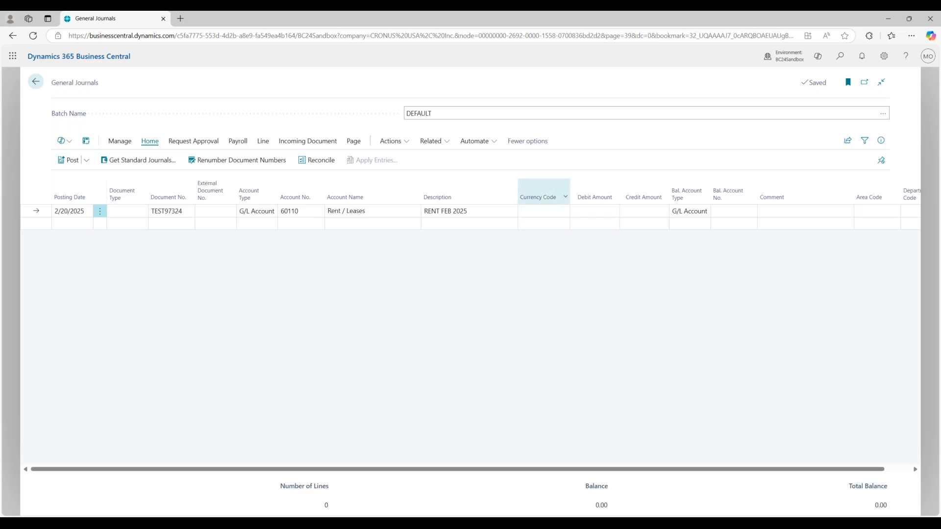
Step: Leave the journal line's currency code blank and enter a debit amount of 1,500.00
left_click(553, 210)
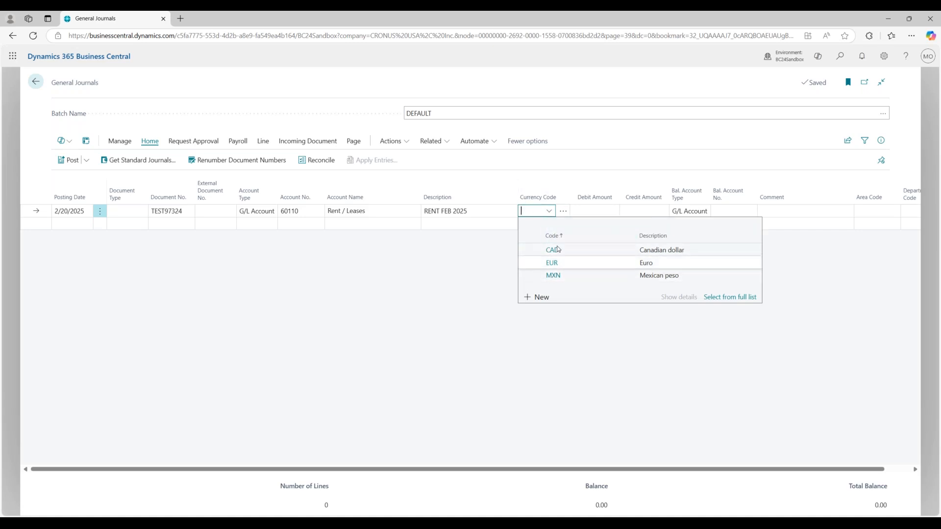
left_click(454, 276)
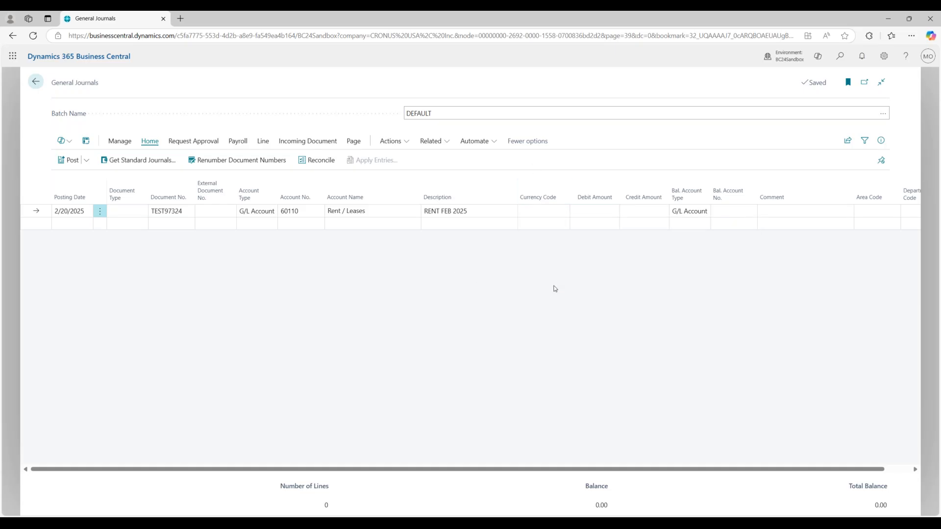
left_click(607, 212)
left_click(683, 342)
Step: Set the journal line's balancing account type to Bank Account and choose CHECKING as the balancing account
left_click(702, 213)
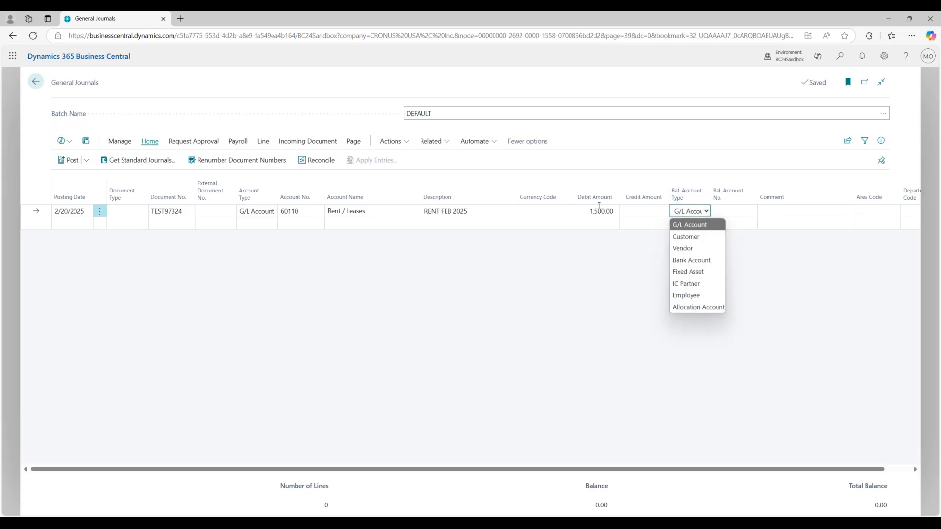
left_click(691, 263)
left_click(742, 211)
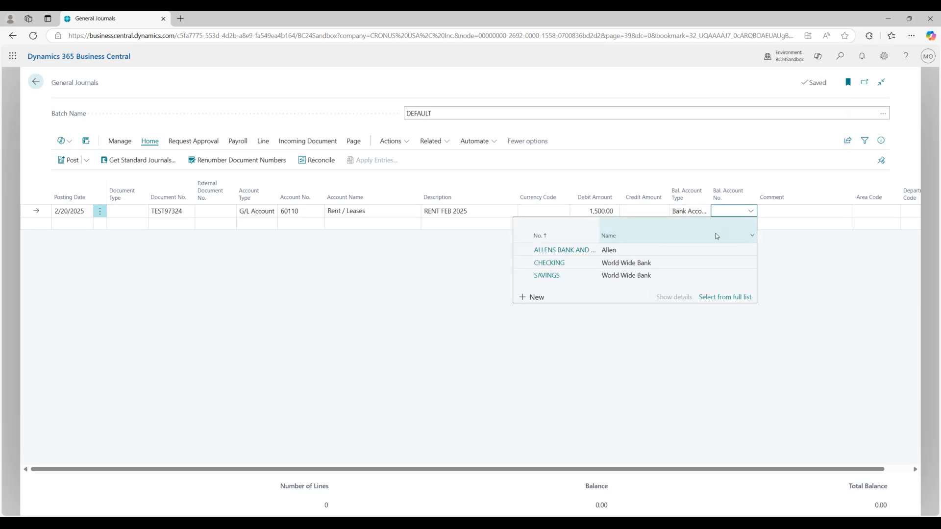
left_click(549, 263)
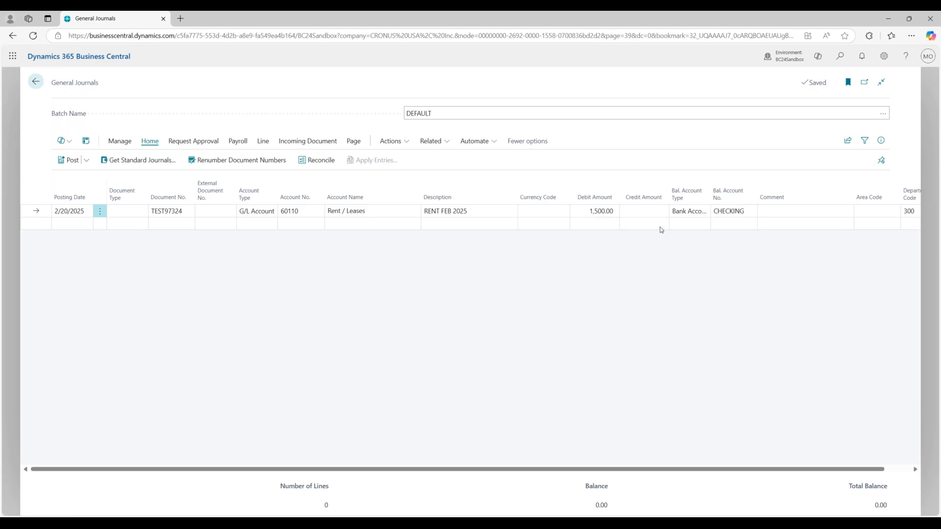
left_click(699, 214)
key("Tab")
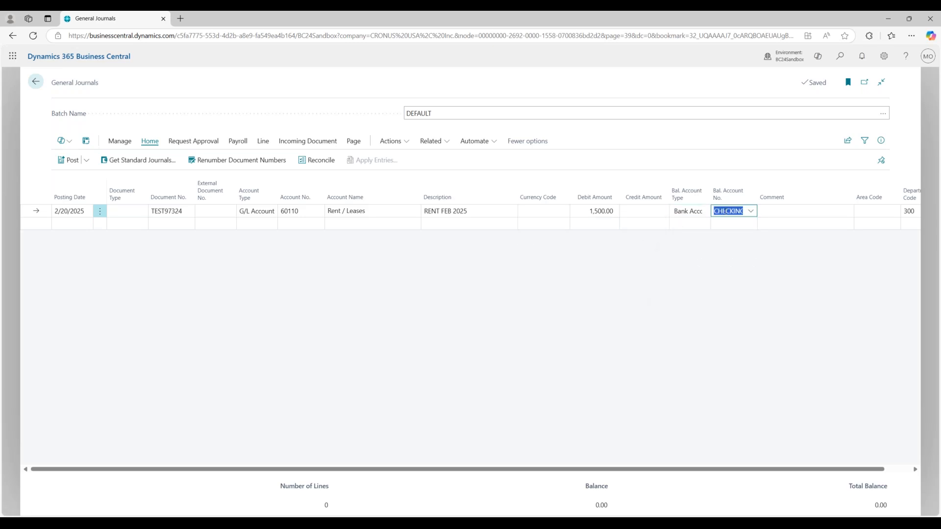
Step: Clear the rent line's balancing account number and add a second journal line with account type Bank Account
key("Delete")
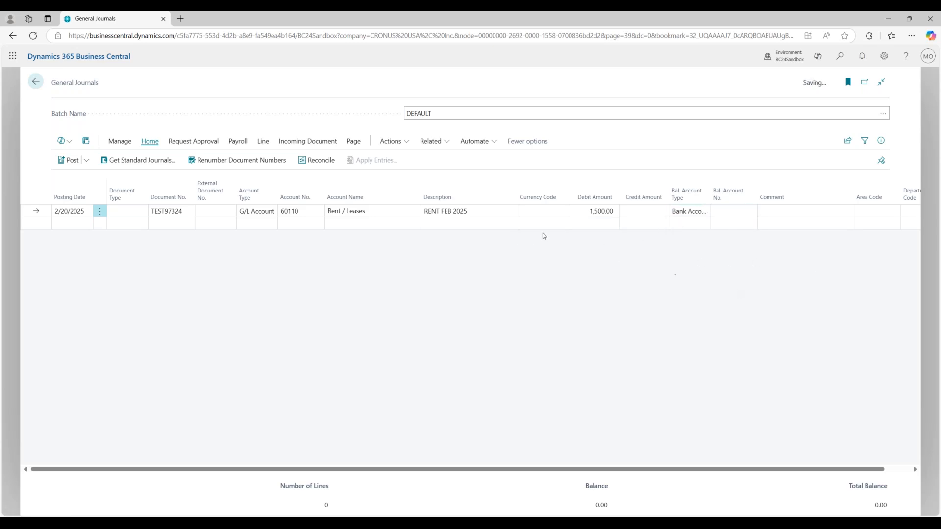
left_click(170, 226)
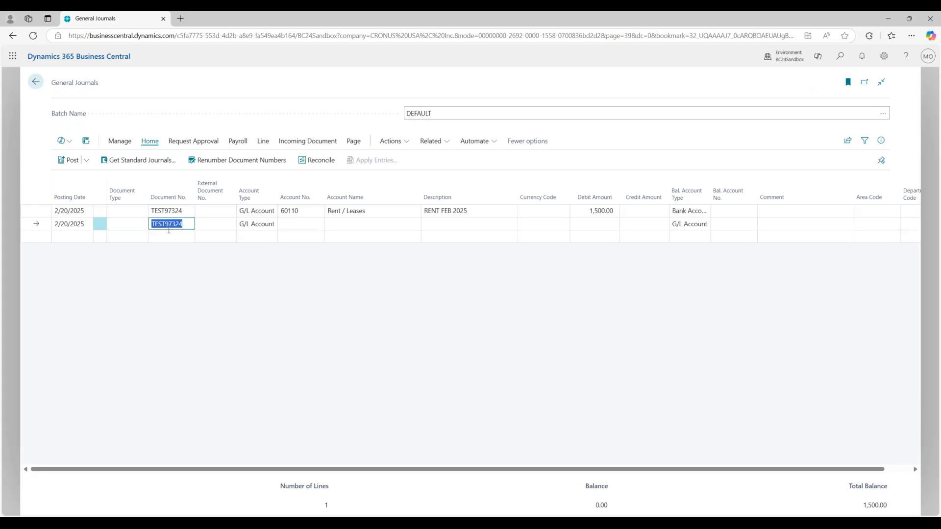
left_click(318, 226)
left_click(257, 225)
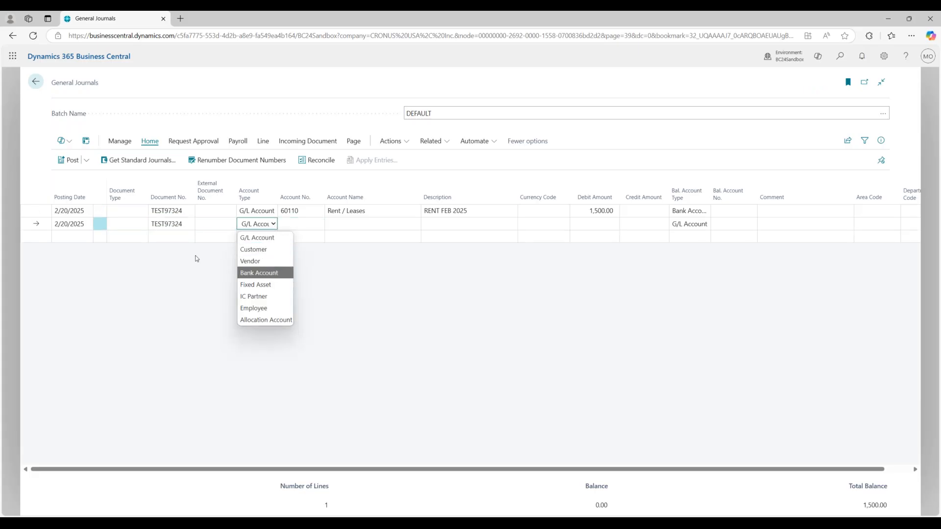
left_click(276, 273)
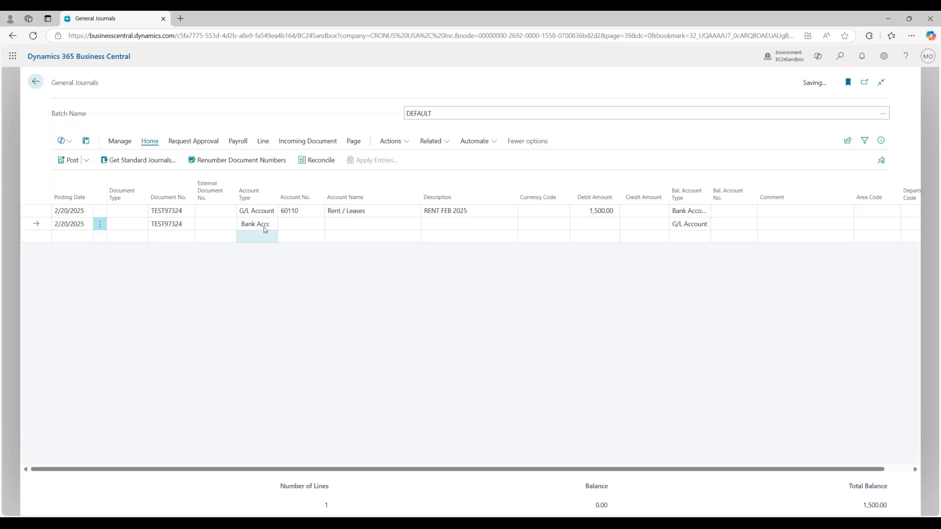
Step: Choose CHECKING as the second line's account and enter a credit amount of 1,500.00 on it
left_click(314, 226)
left_click(332, 275)
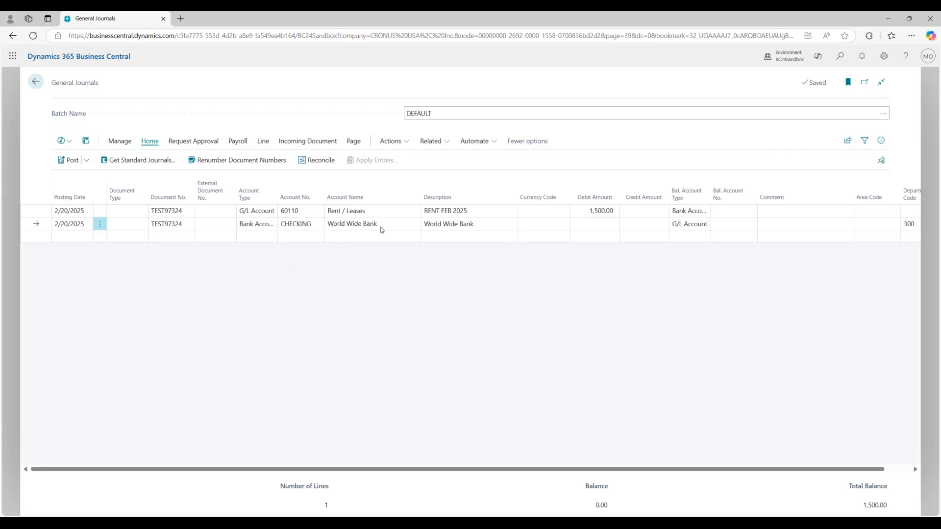
left_click(633, 225)
left_click(640, 273)
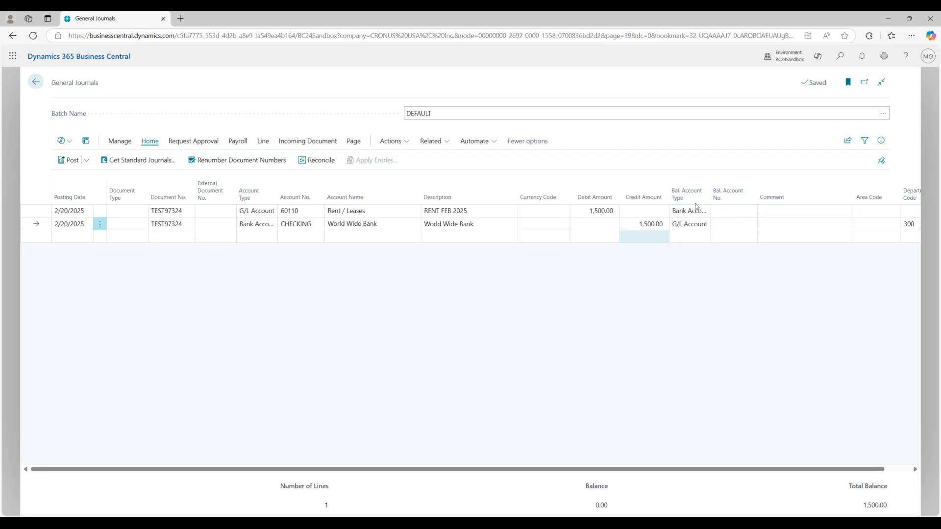
Step: Delete the second journal line that credits the CHECKING bank account
left_click(100, 224)
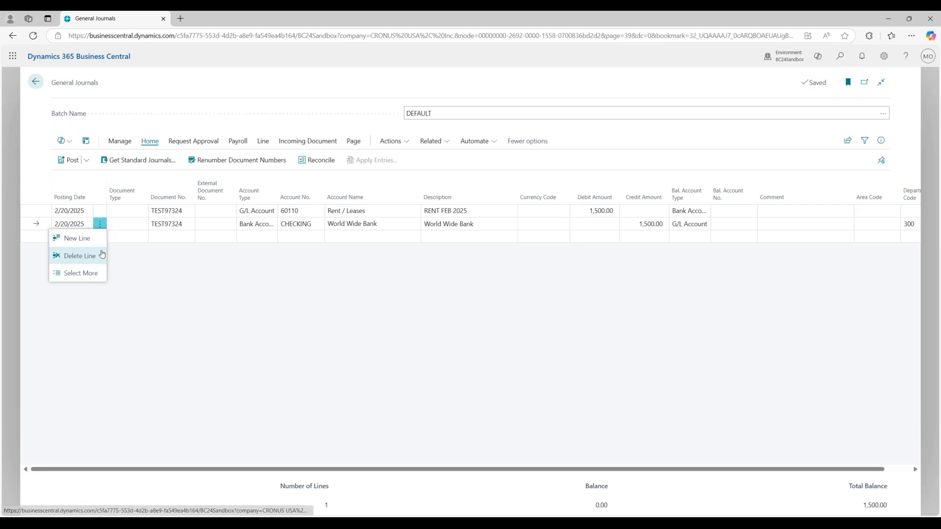
left_click(79, 255)
key("Return")
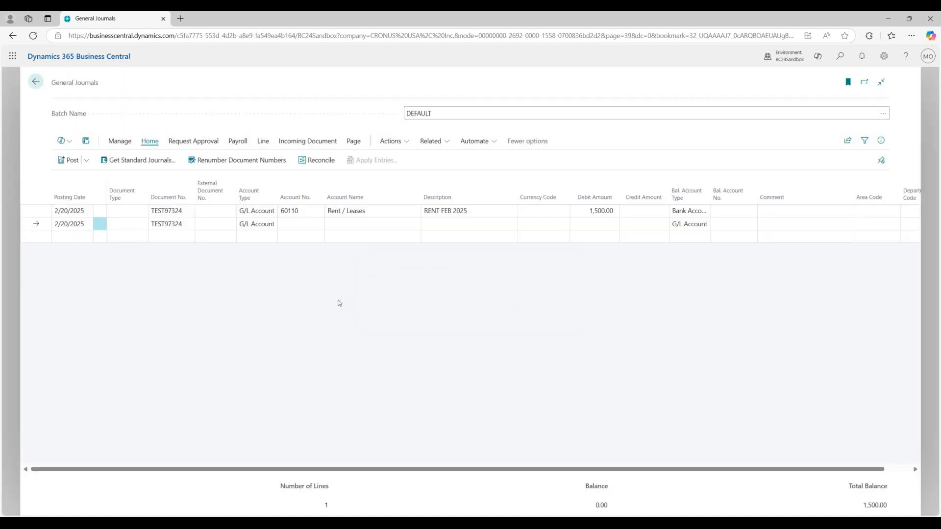
Step: Set the rent line's balancing account type to Bank Account and choose CHECKING as its balancing account
left_click(611, 216)
left_click(696, 210)
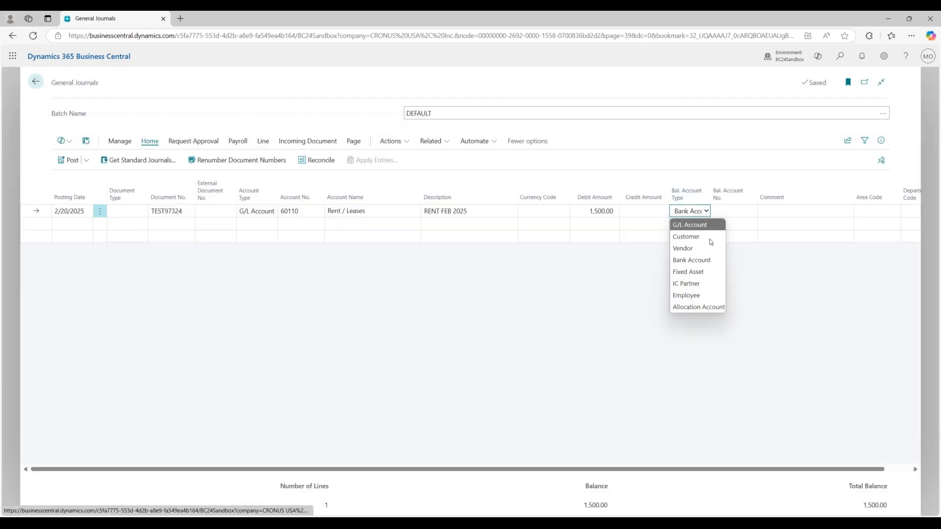
left_click(699, 259)
left_click(731, 210)
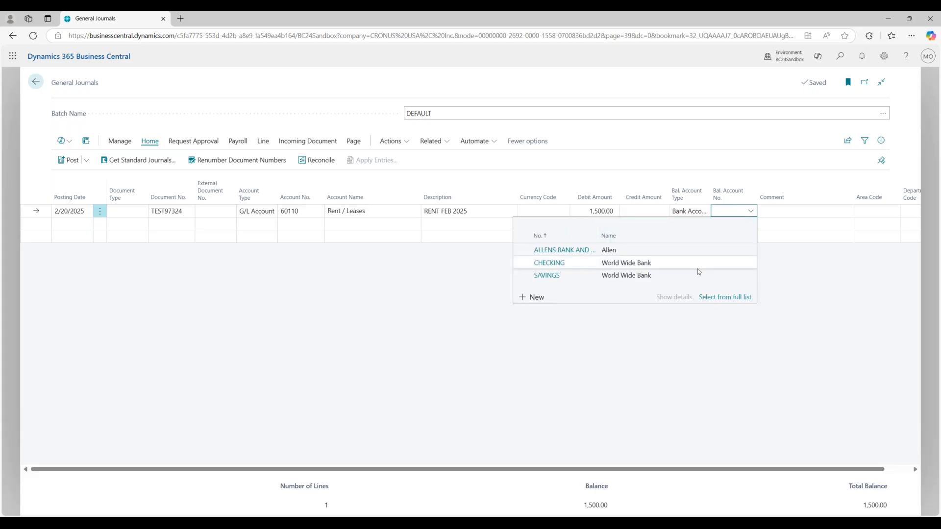
left_click(617, 264)
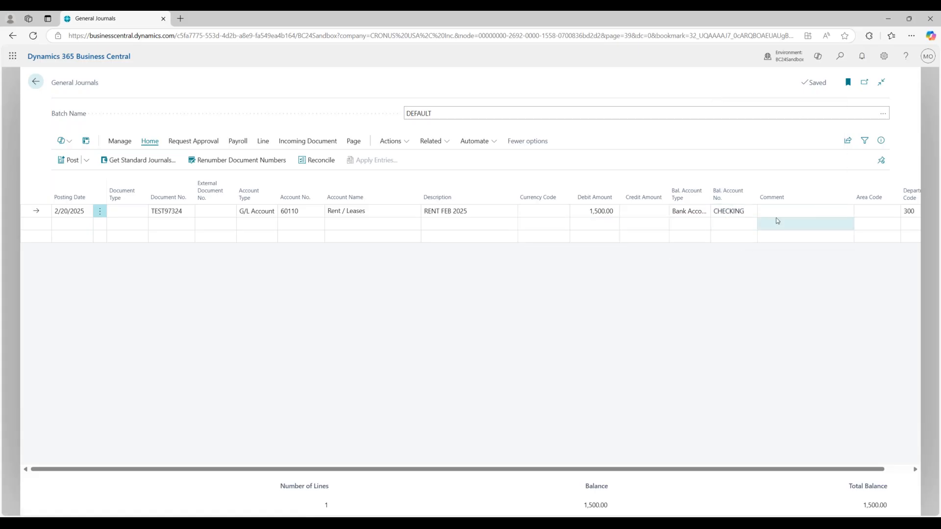
Step: Enter "test comment" as the comment on the rent journal line
left_click(803, 210)
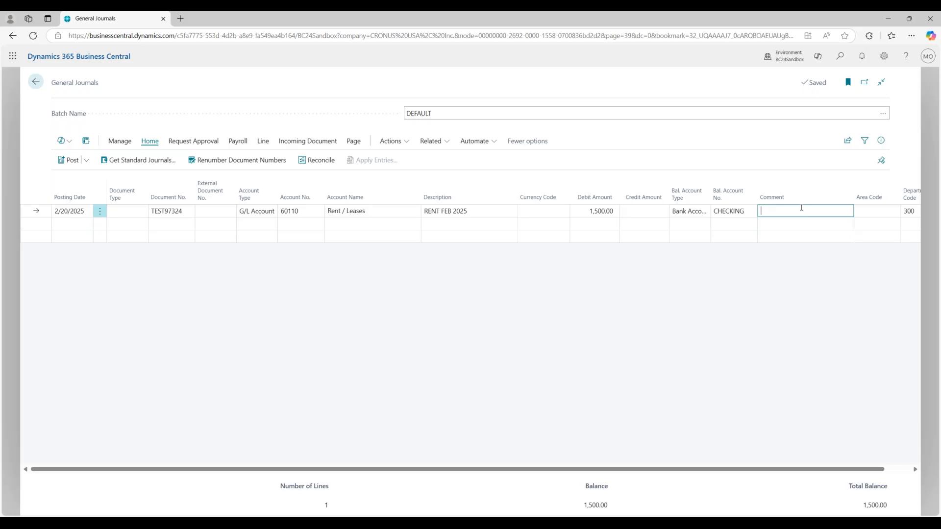
type("test comment")
left_click(746, 278)
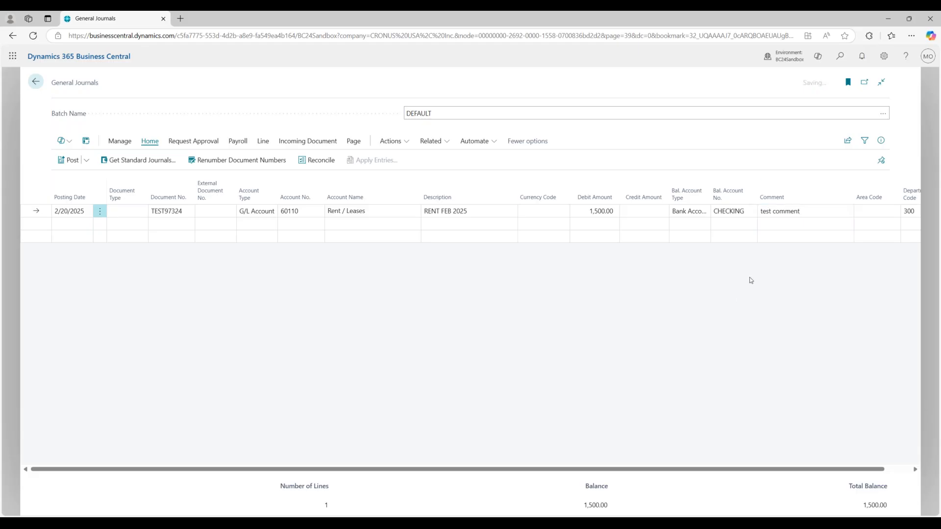
Step: Set the rent line's area code to 30
left_click_drag(687, 475, 738, 473)
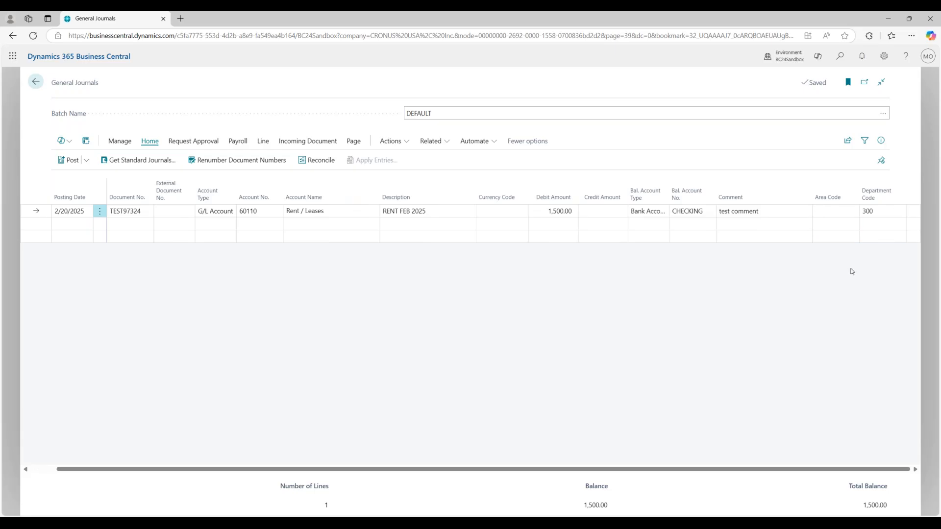
left_click(842, 211)
type("30")
left_click(828, 306)
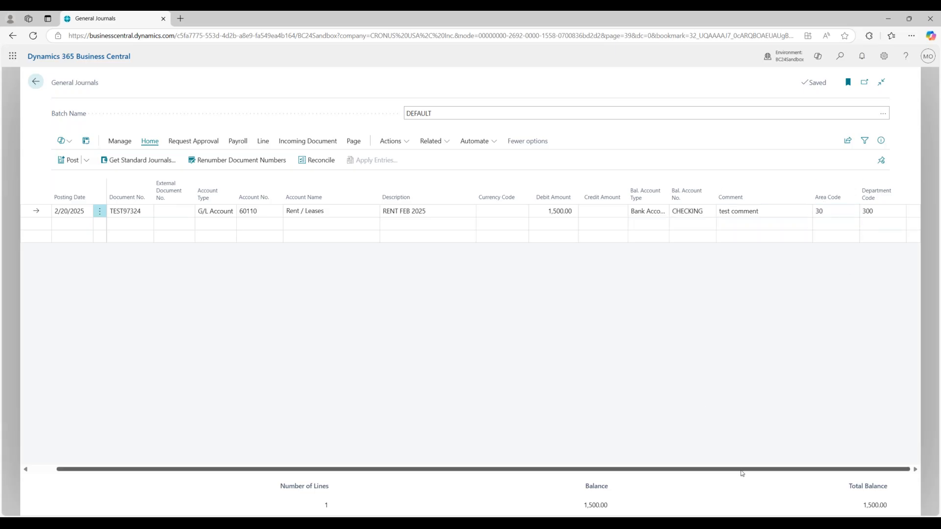
left_click_drag(743, 473, 717, 473)
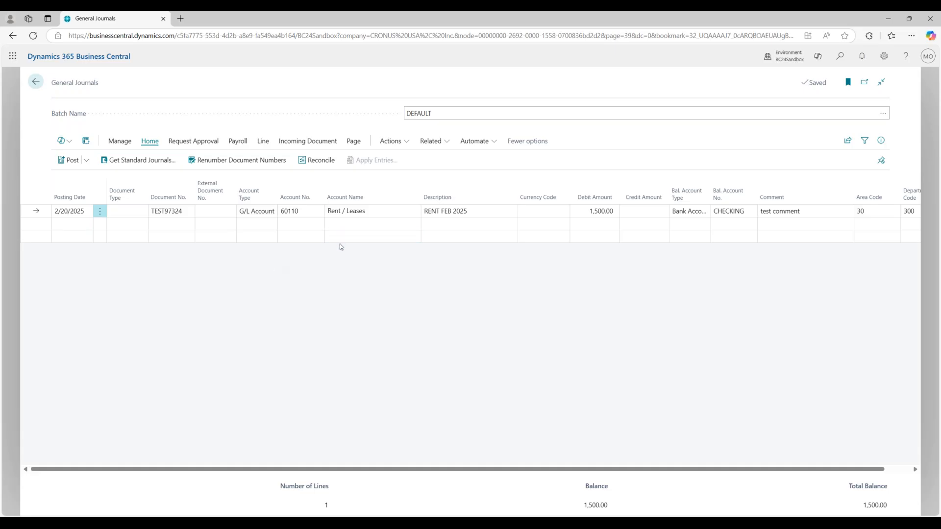
Step: Add a second journal line of account type G/L Account and choose the Electricity for Rental account
left_click(257, 224)
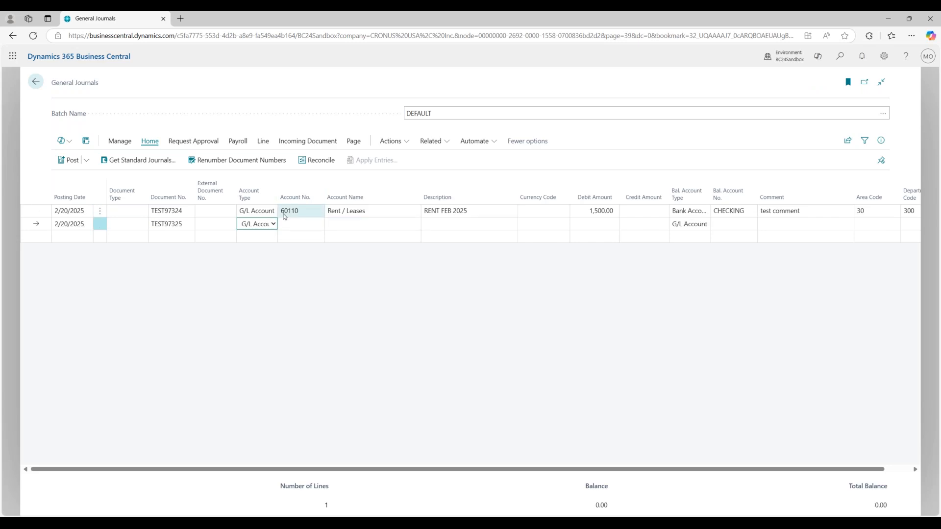
left_click(301, 224)
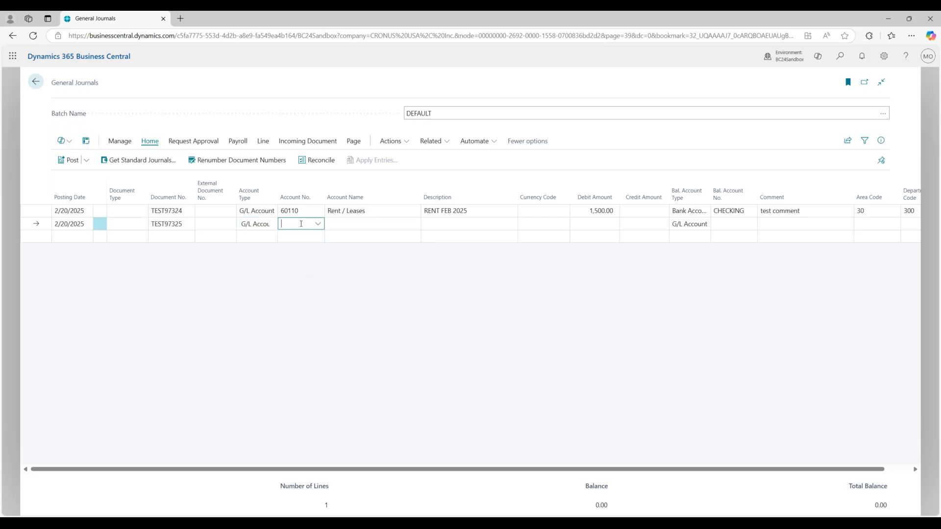
type("rent")
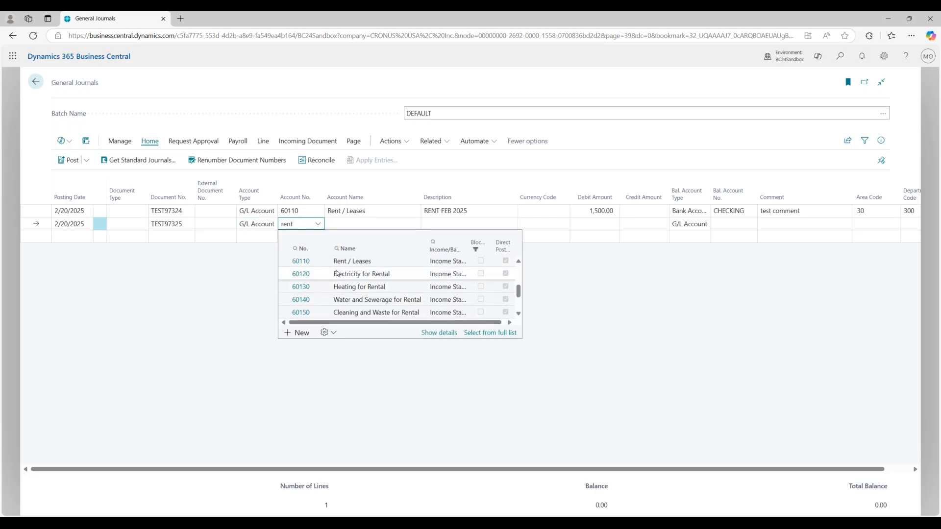
left_click(377, 277)
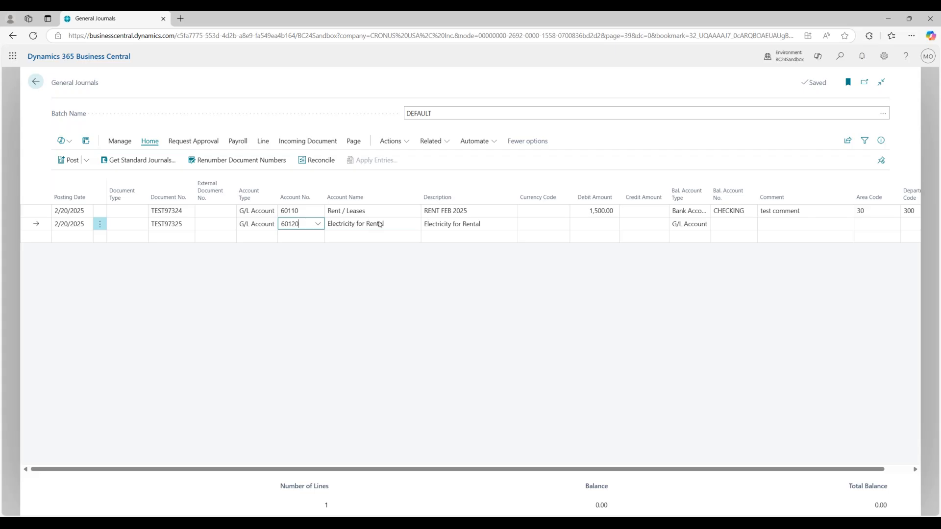
Step: Add a third journal line and choose the Heating for Rental account by searching for "rent"
left_click(309, 238)
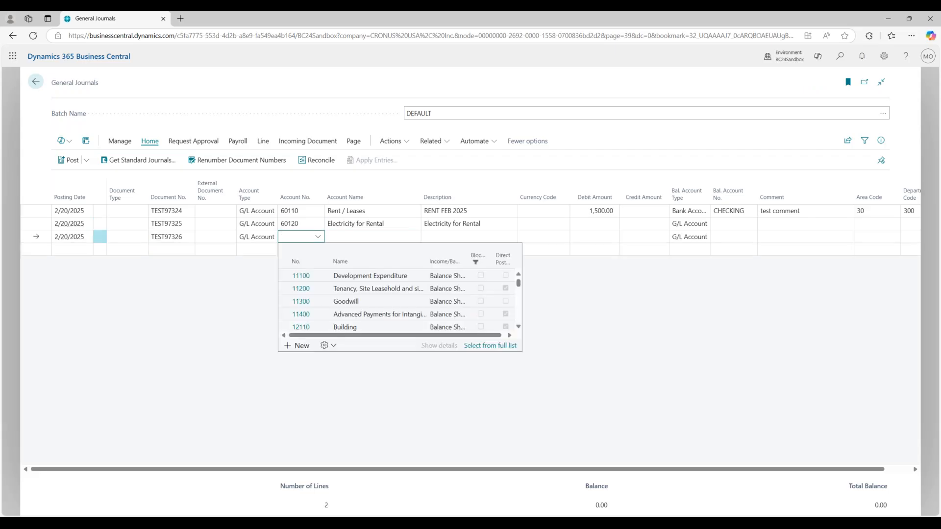
type("rent")
scroll(384, 310, "down", 4)
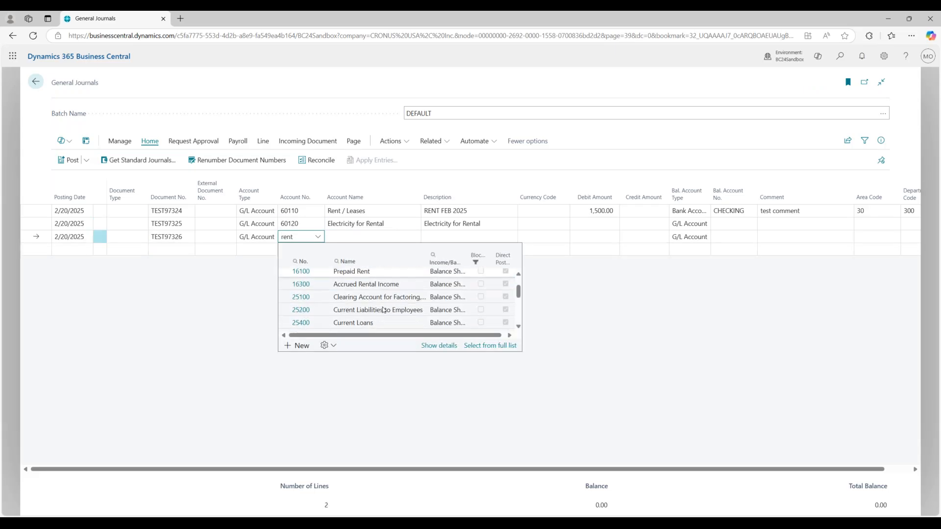
left_click(382, 300)
Step: Add a fourth journal line and choose the Water and Sewerage for Rental account by searching for "rent"
key("Down")
type("rent")
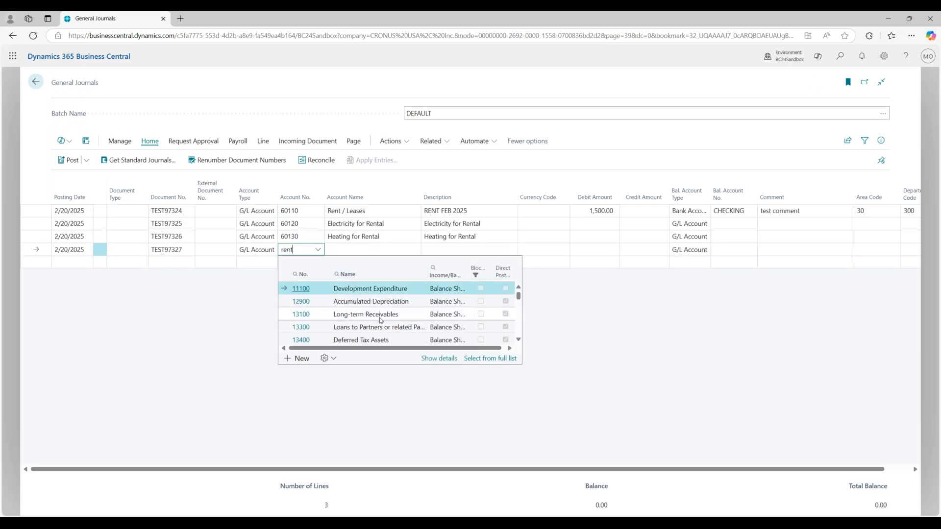
scroll(380, 327, "down", 4)
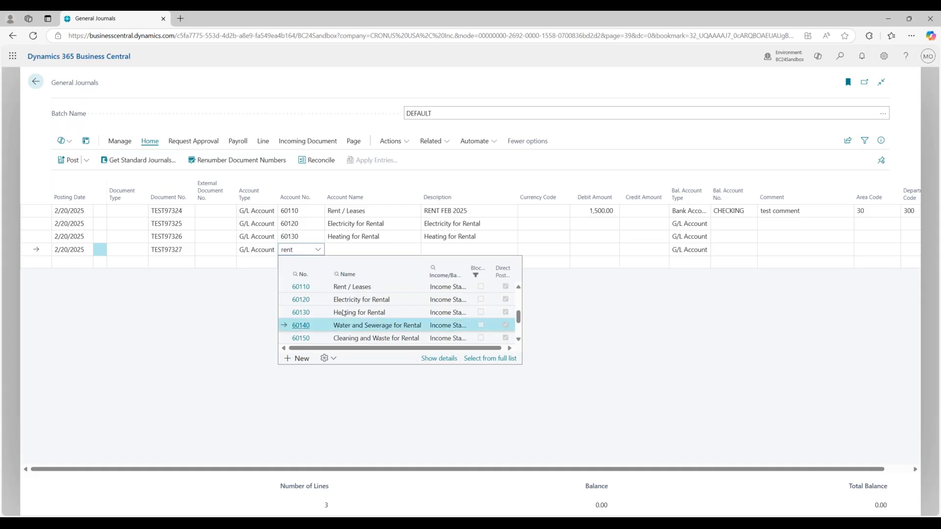
left_click(382, 326)
Step: Add a fifth journal line and choose the Cleaning and Waste for Rental account by searching for "rent"
key("Down")
type("rent")
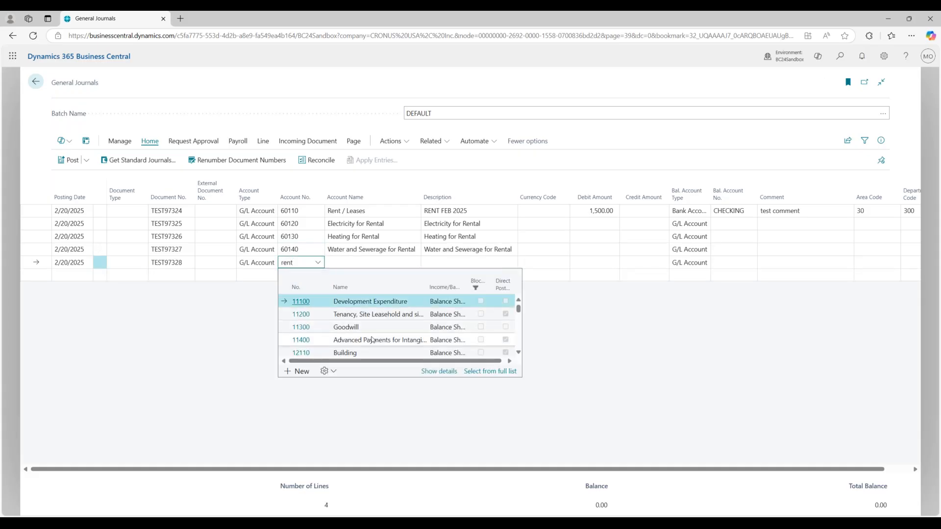
scroll(373, 338, "down", 4)
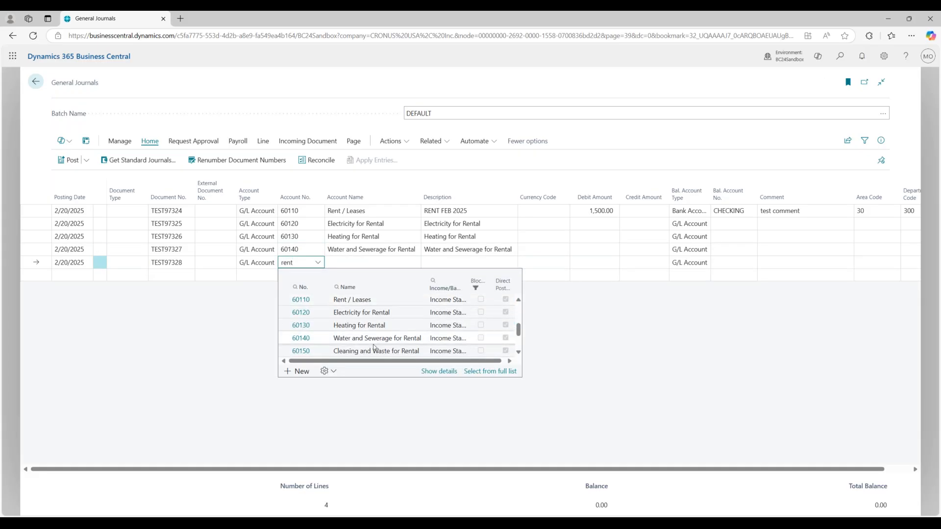
left_click(367, 351)
left_click(366, 301)
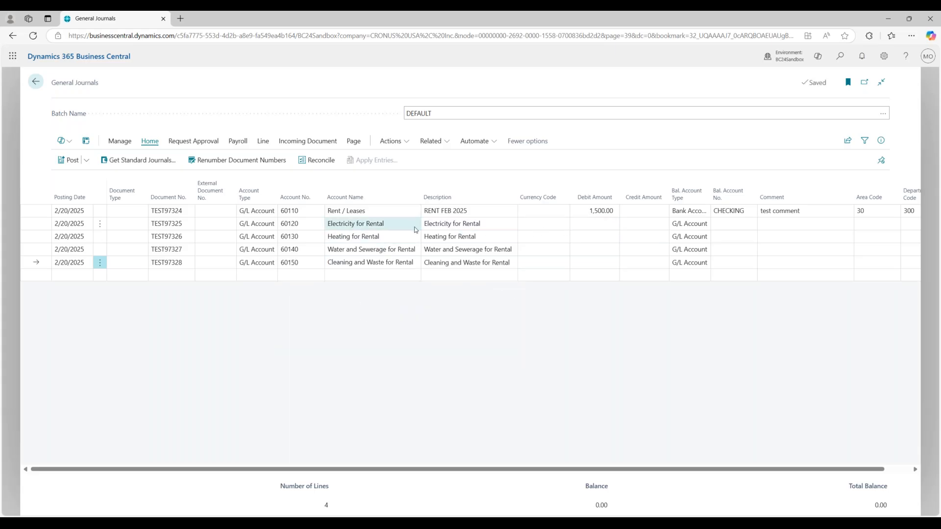
Step: Enter debit amounts of 1,250.00 for electricity, 1,000.00 for heating, 500.00 for water and sewerage, and 250.00 for cleaning and waste
left_click(356, 230)
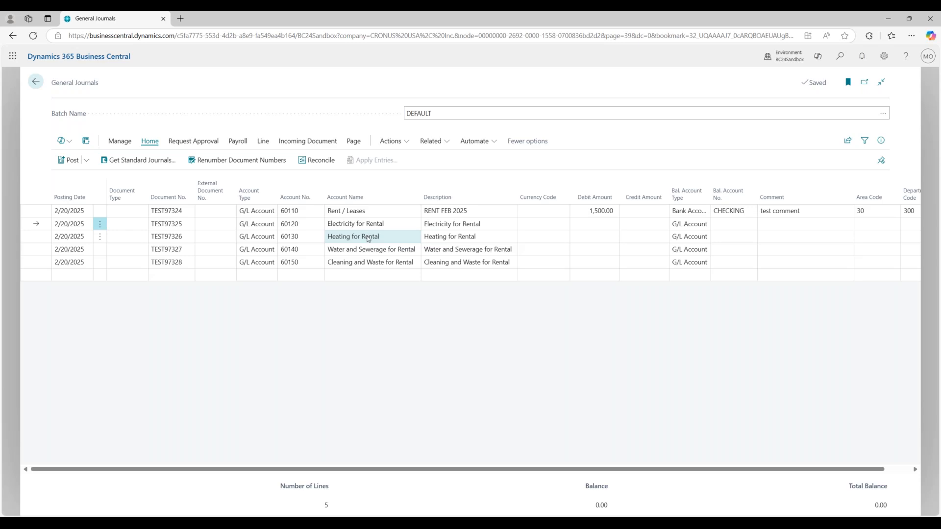
left_click(375, 250)
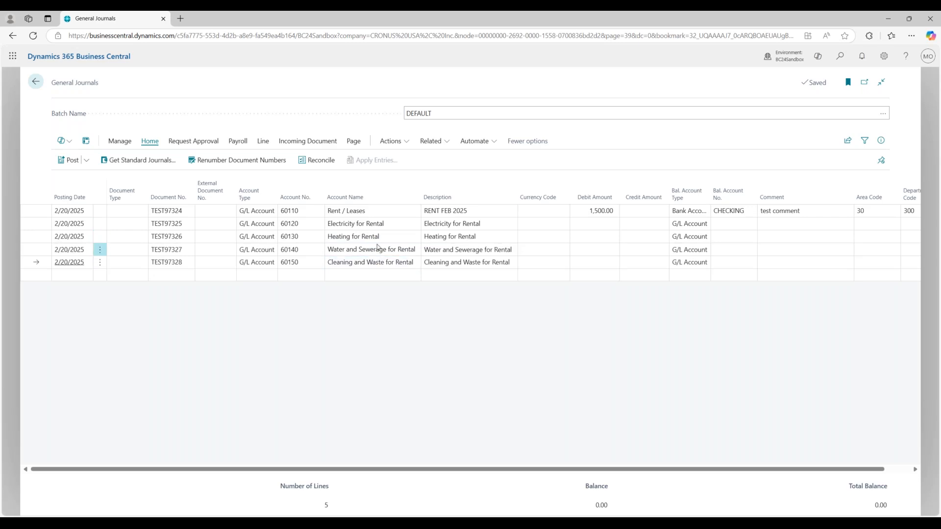
left_click(592, 225)
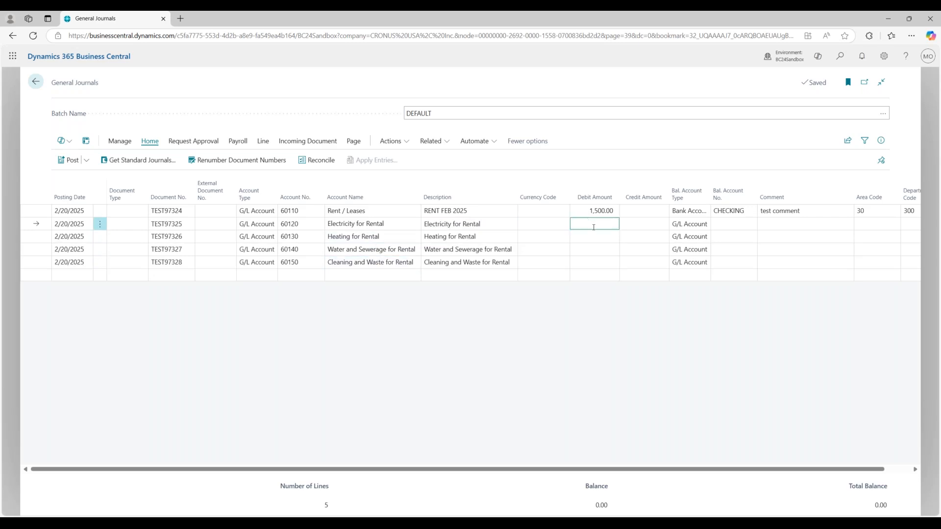
type("1250")
left_click(604, 238)
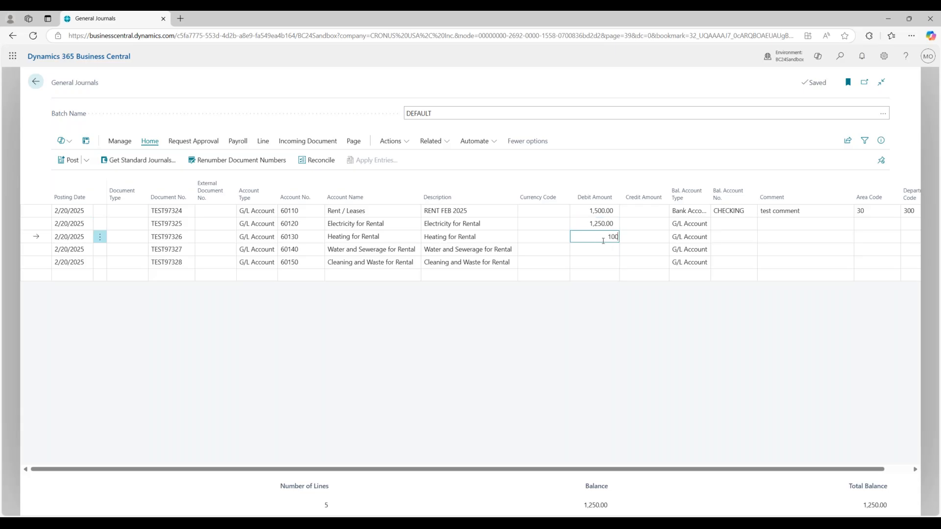
left_click(604, 251)
type("500")
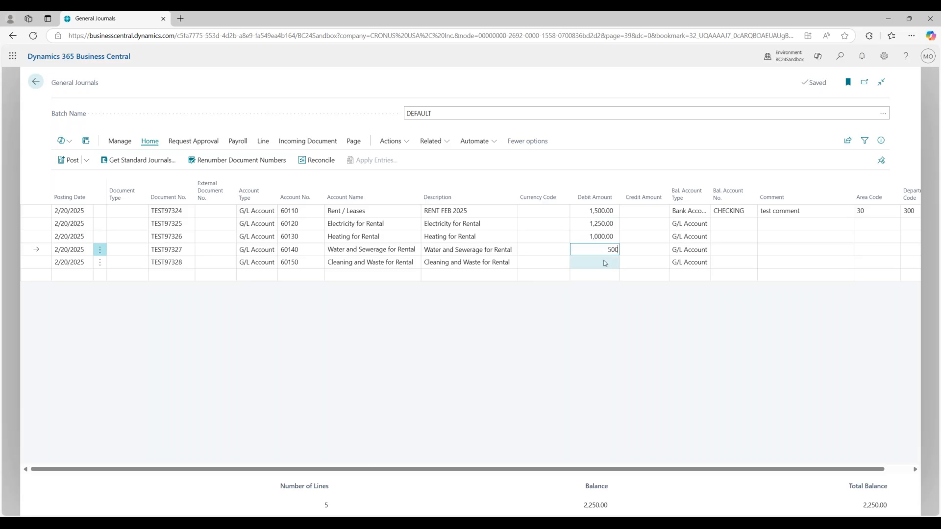
left_click(603, 262)
type("250")
left_click(602, 311)
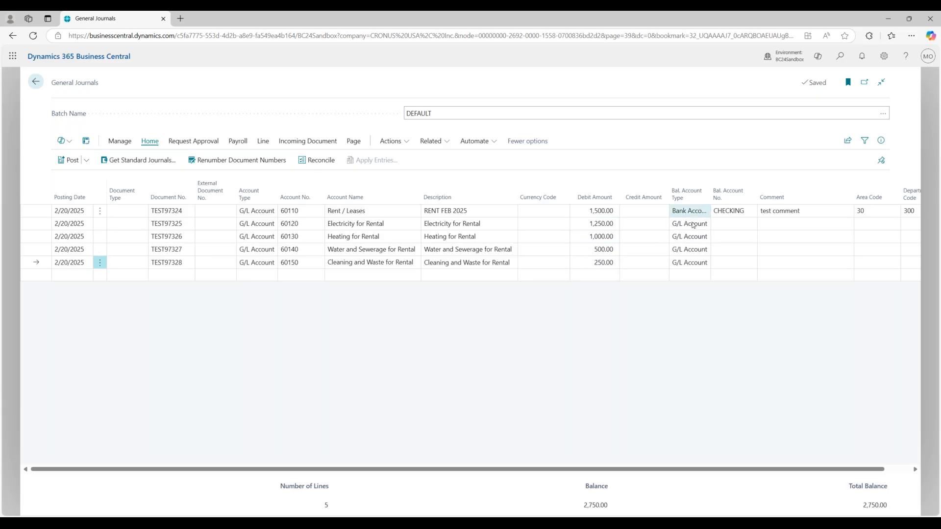
Step: Set the balancing account type to Bank Account on the electricity, heating, water and sewerage, and cleaning and waste lines
left_click(696, 224)
left_click(705, 224)
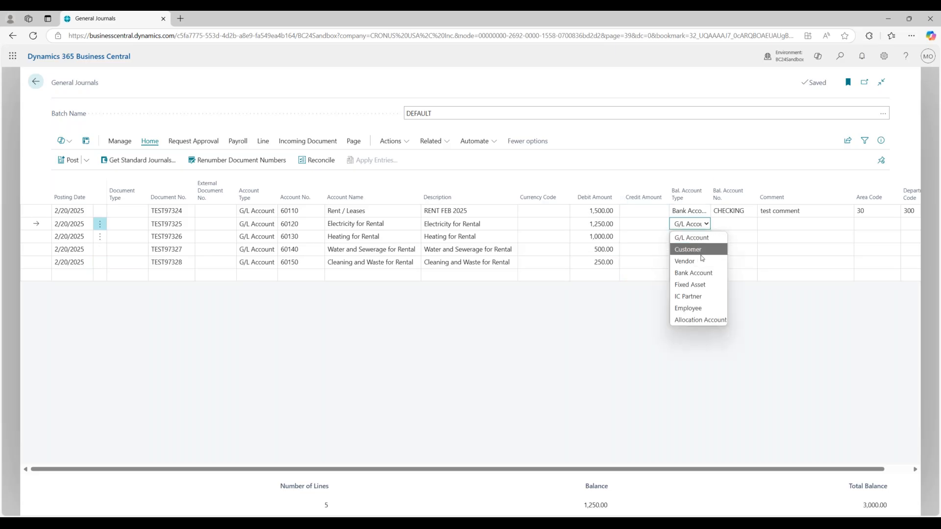
left_click(704, 277)
left_click(691, 236)
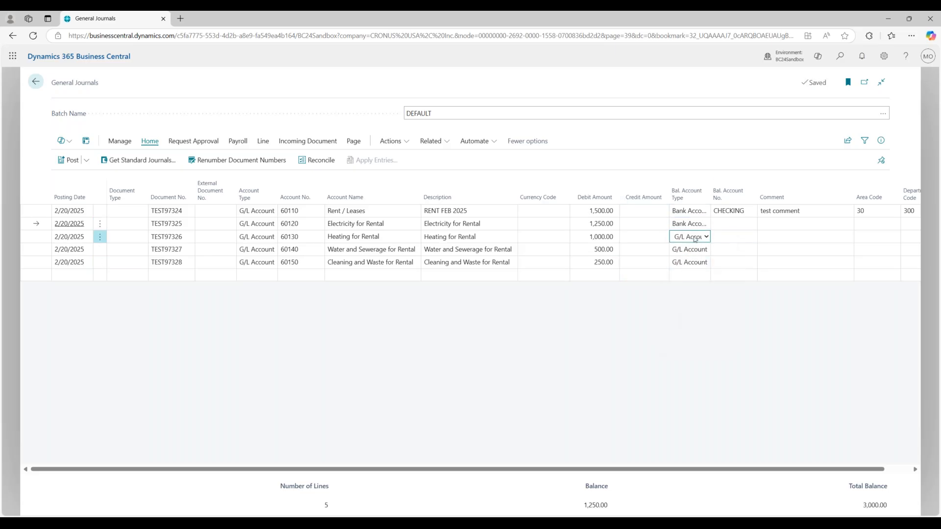
left_click(696, 237)
left_click(696, 286)
left_click(691, 250)
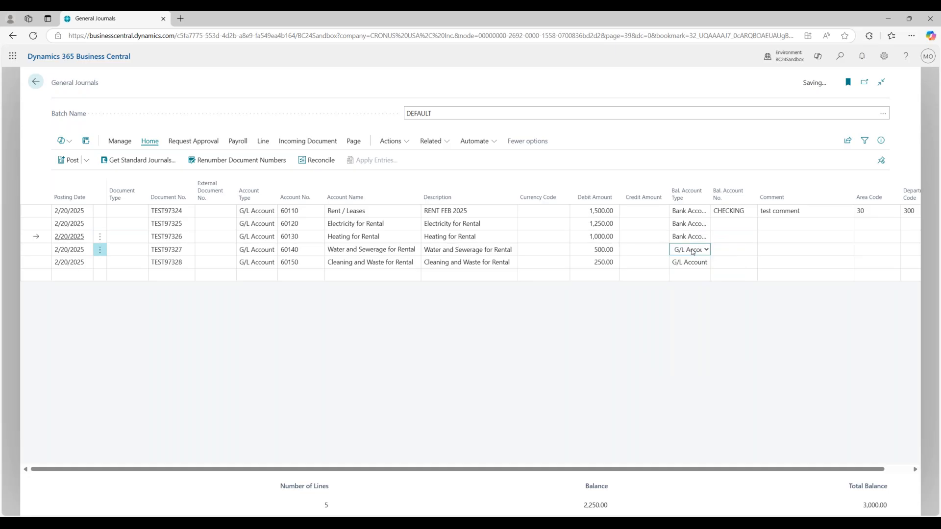
left_click(696, 249)
left_click(696, 298)
left_click(691, 262)
left_click(696, 263)
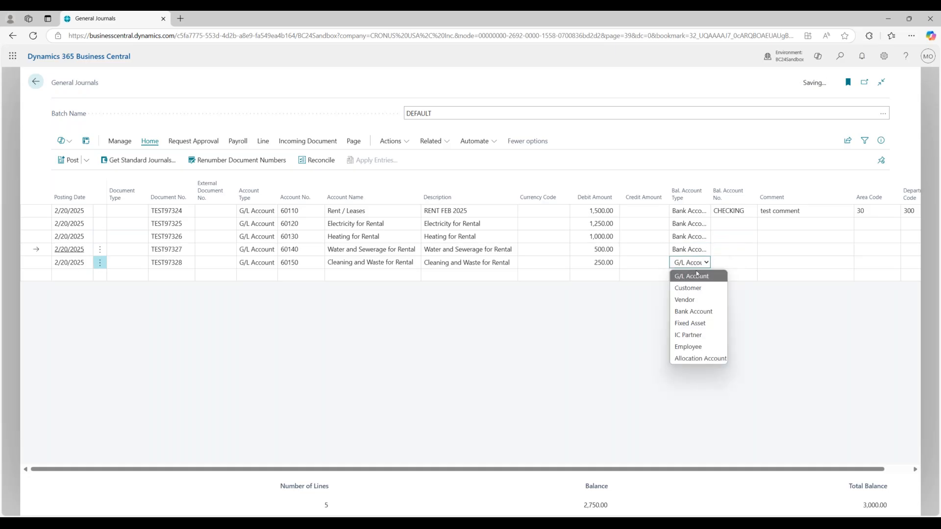
left_click(708, 312)
Step: Choose CHECKING as the balancing account on the electricity, heating, water and sewerage, and cleaning and waste lines
left_click(725, 224)
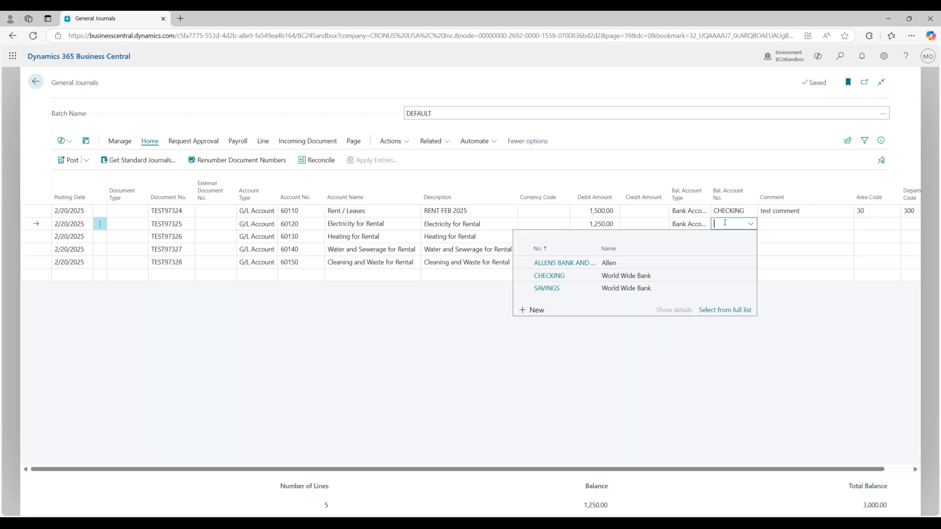
left_click(640, 277)
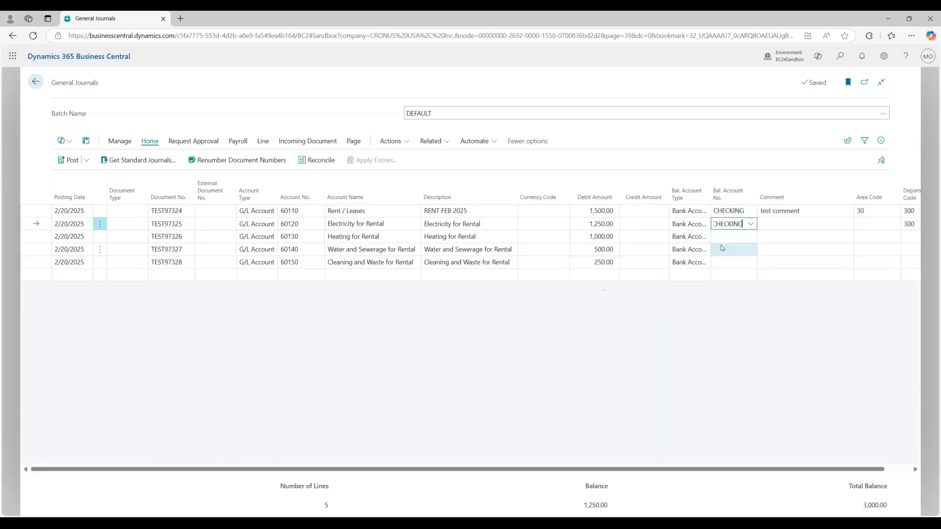
left_click(728, 239)
left_click(693, 290)
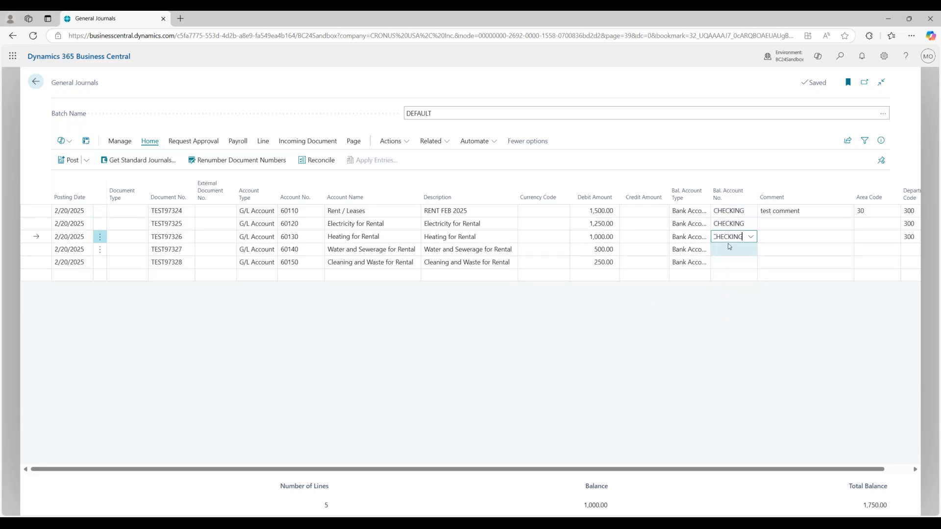
left_click(743, 250)
left_click(696, 300)
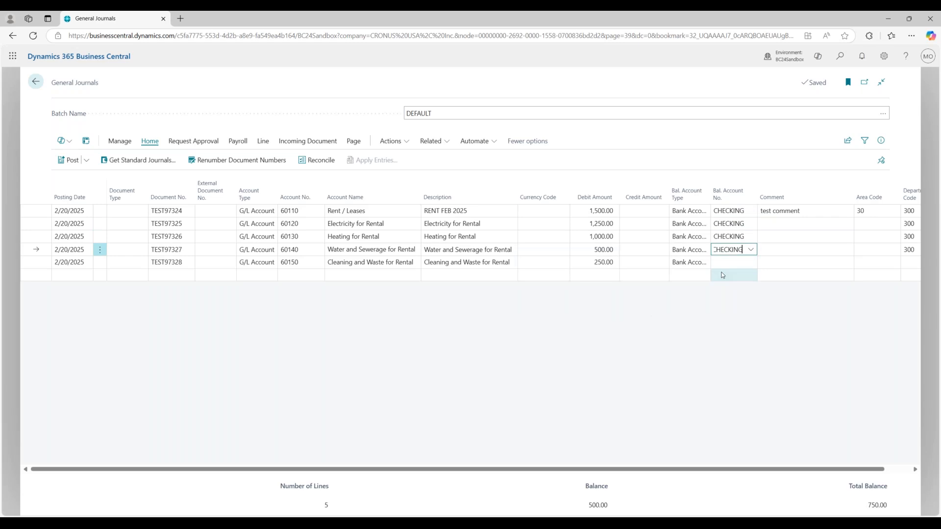
left_click(731, 263)
left_click(706, 314)
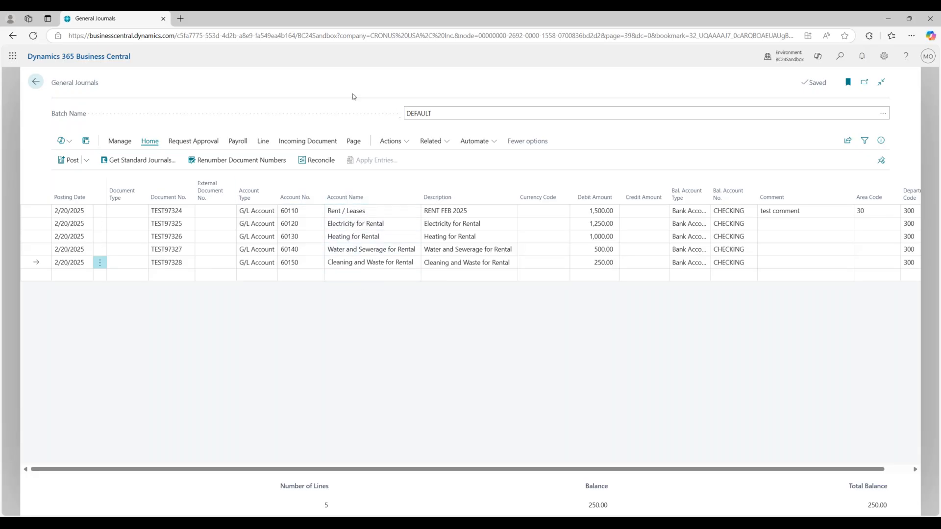
Step: Start saving the lines as a standard general journal with code RECUR RENT and description Recurring Rent
left_click(409, 143)
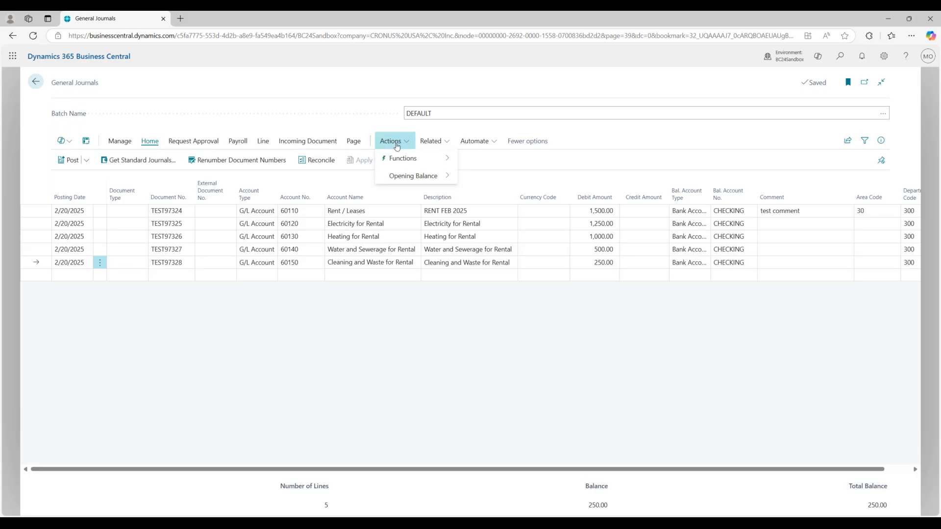
mouse_move(431, 158)
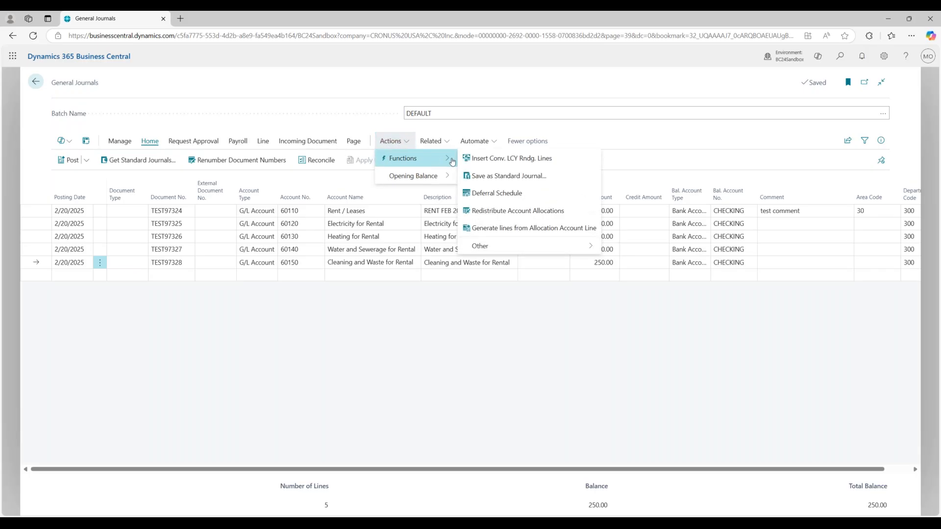
left_click(498, 178)
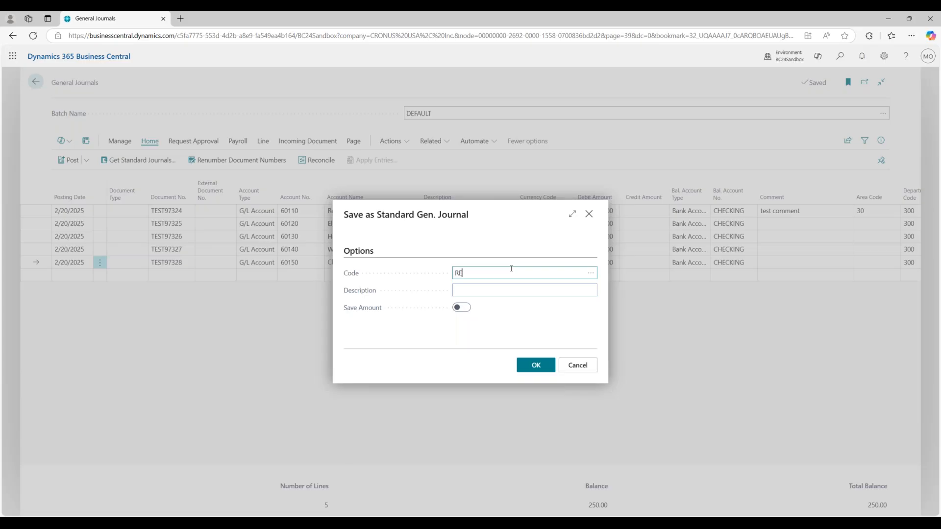
type("Recurring ")
type(" RENT")
key("Tab")
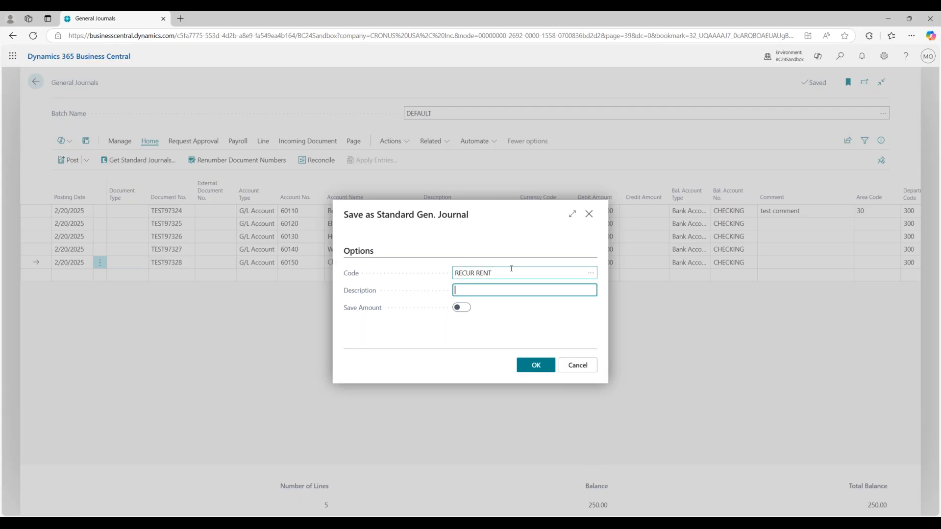
type("REcurring Rent")
left_click(512, 317)
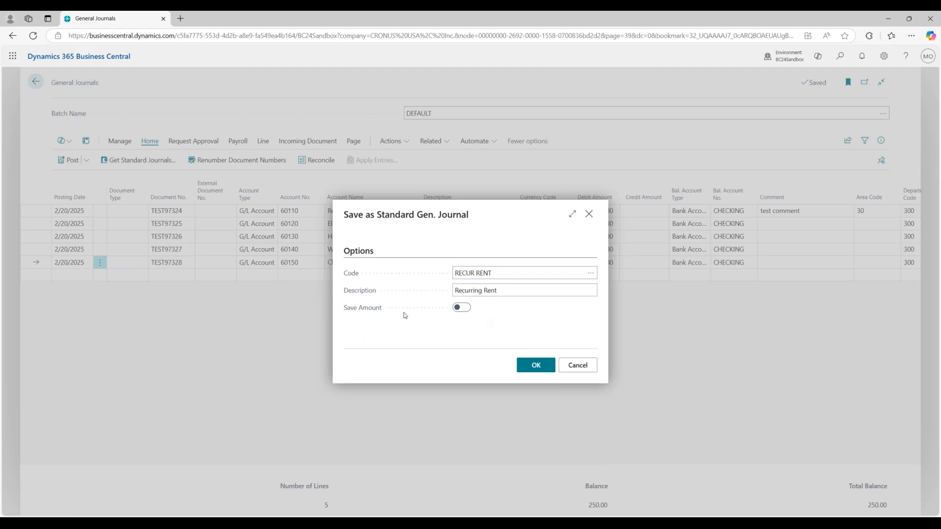
Step: Enable saving of the amounts and create the RECUR RENT standard journal
left_click(463, 310)
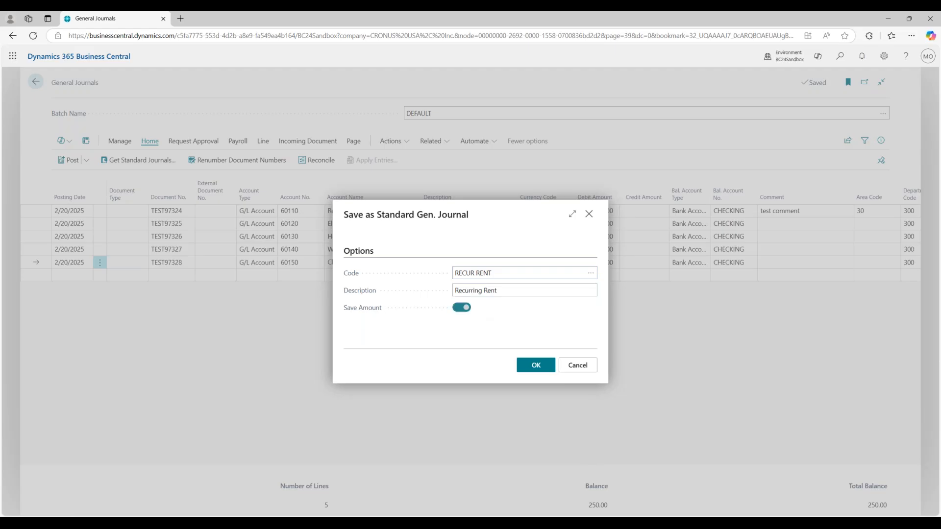
left_click(463, 309)
left_click(456, 308)
left_click(536, 366)
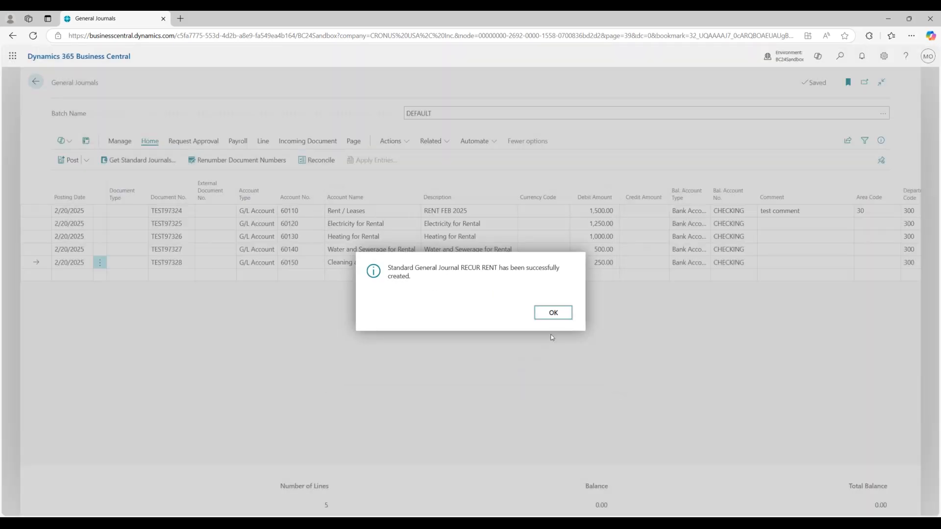
left_click(553, 314)
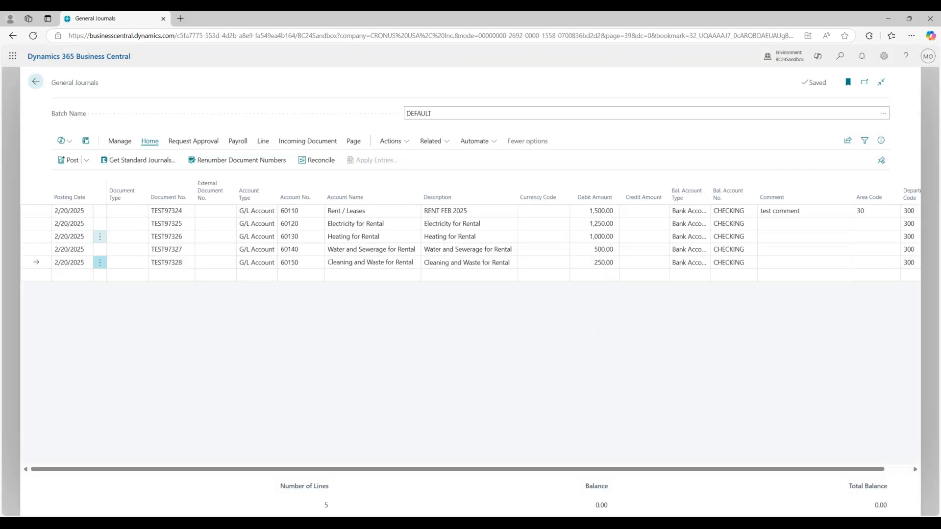
Step: Post the rent and rental utility journal lines in the DEFAULT batch
left_click(69, 161)
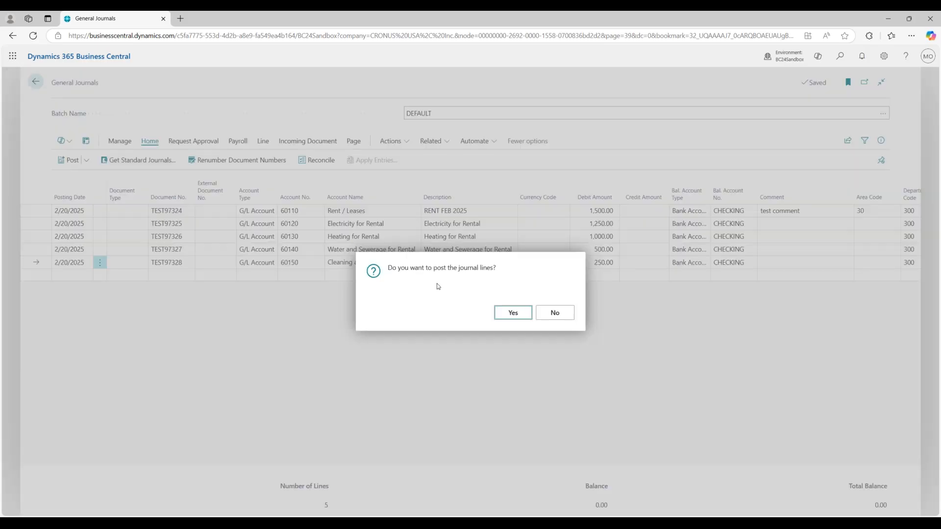
left_click(497, 318)
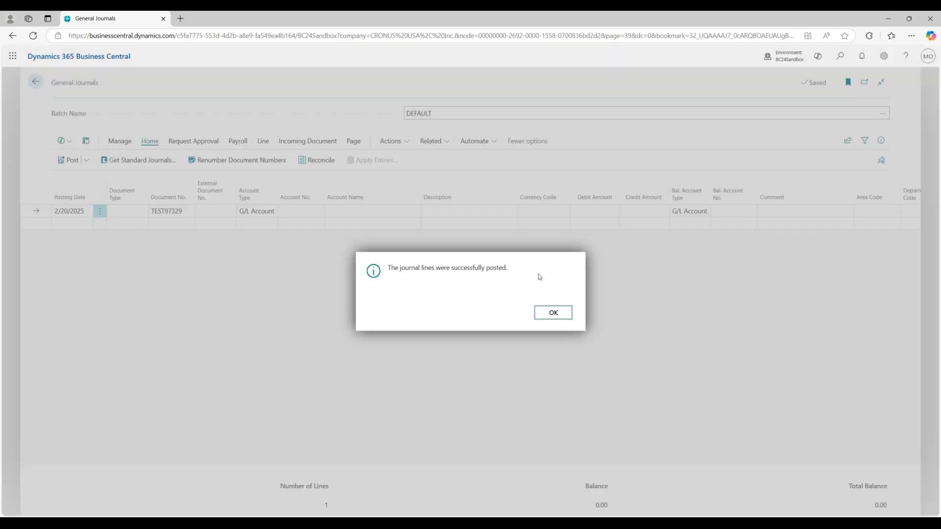
left_click(555, 313)
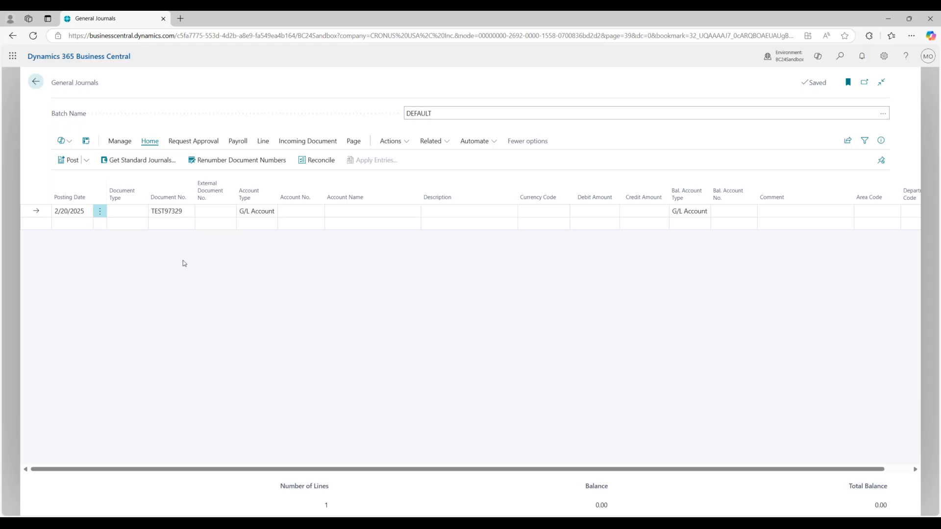
Step: Insert the lines of the RECUR RENT standard journal into the DEFAULT batch
left_click(290, 211)
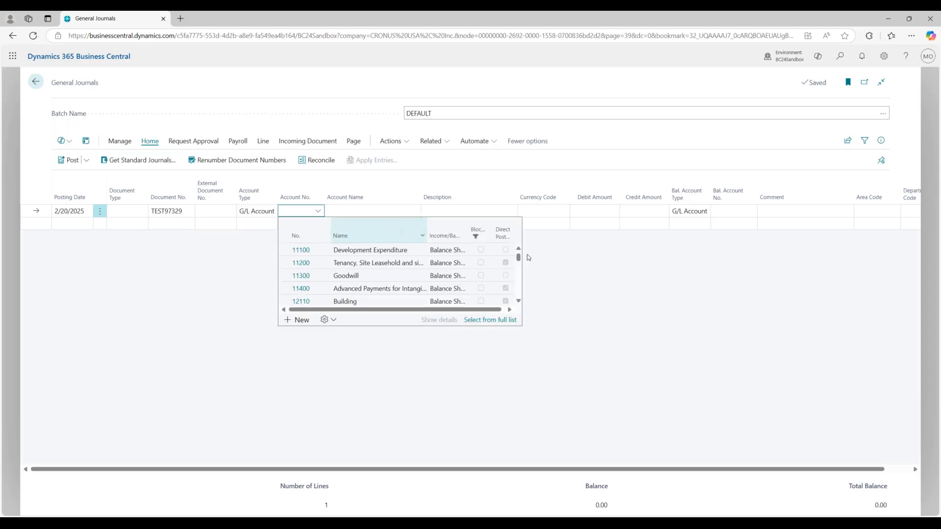
left_click(697, 295)
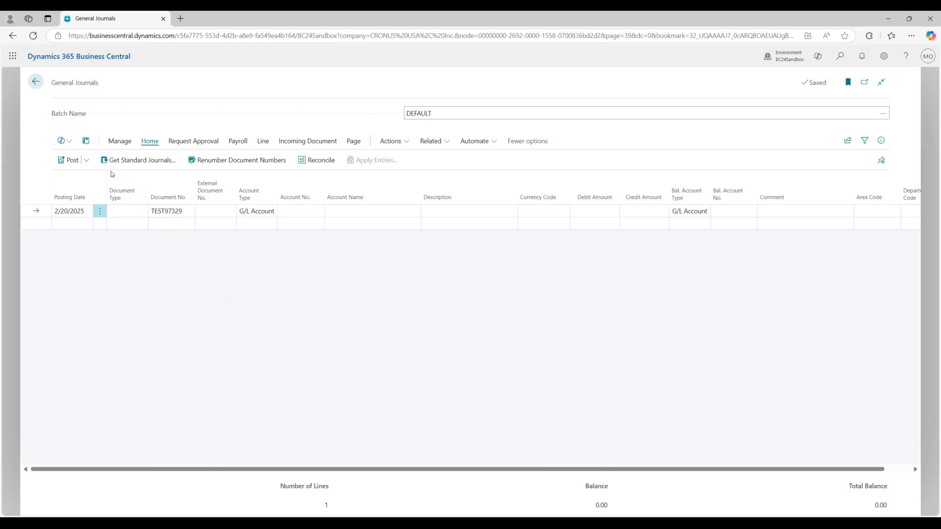
left_click(157, 165)
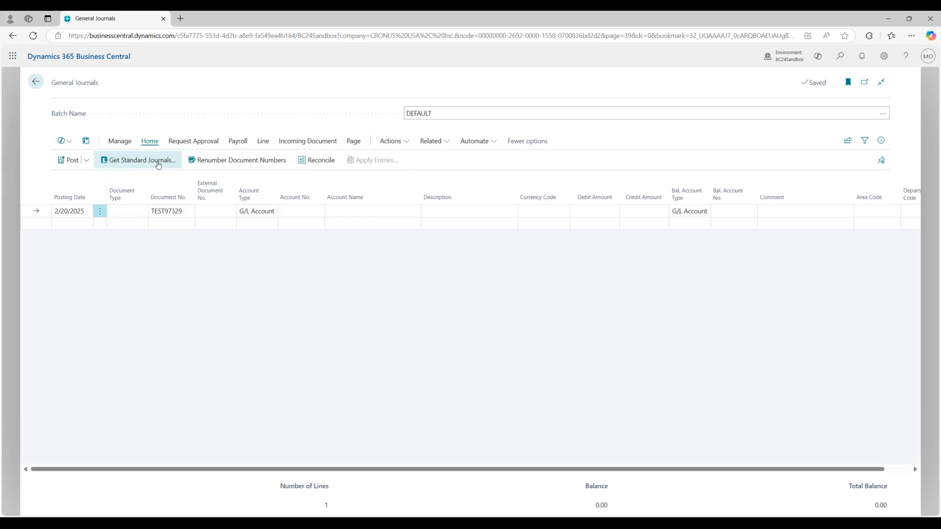
left_click(437, 212)
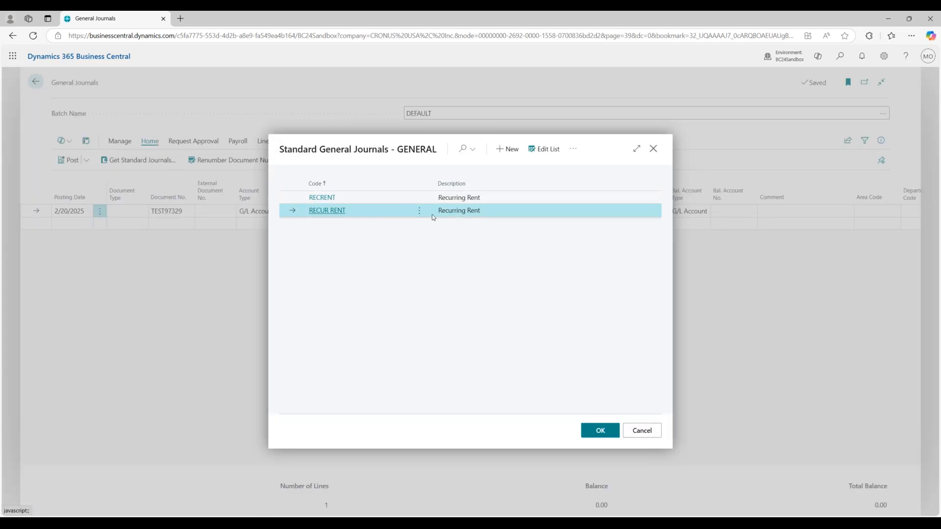
left_click(599, 431)
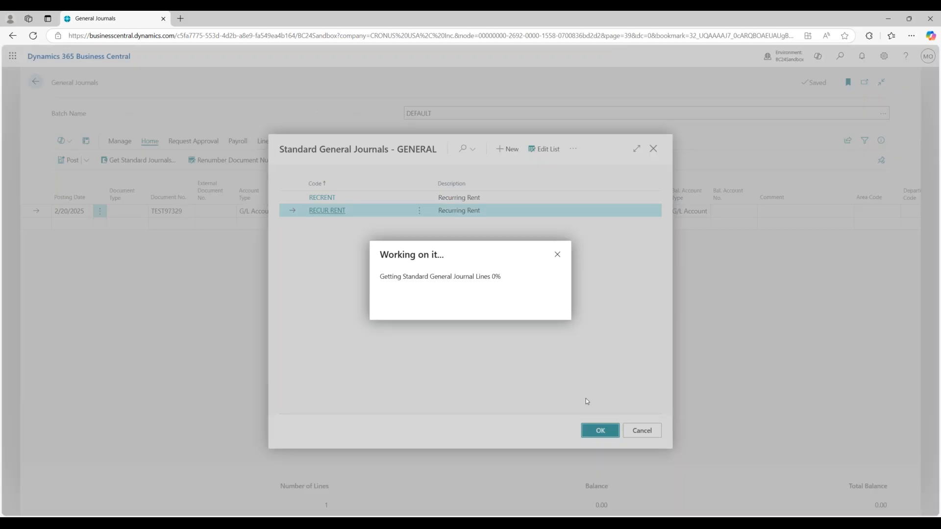
left_click(556, 314)
Step: Review the rent line's description and the debit amounts on the lines inserted from the standard journal
left_click(475, 224)
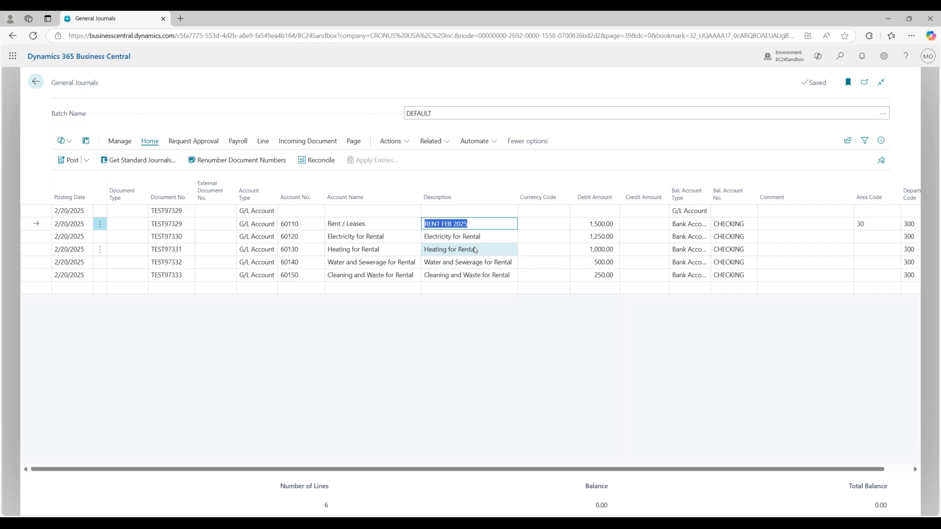
left_click(608, 225)
left_click(606, 237)
left_click(606, 249)
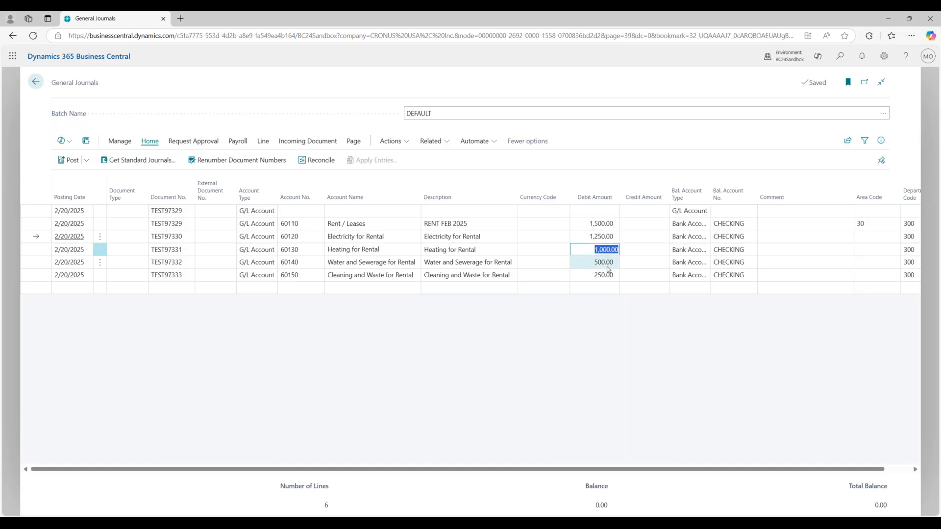
left_click(607, 263)
left_click(608, 275)
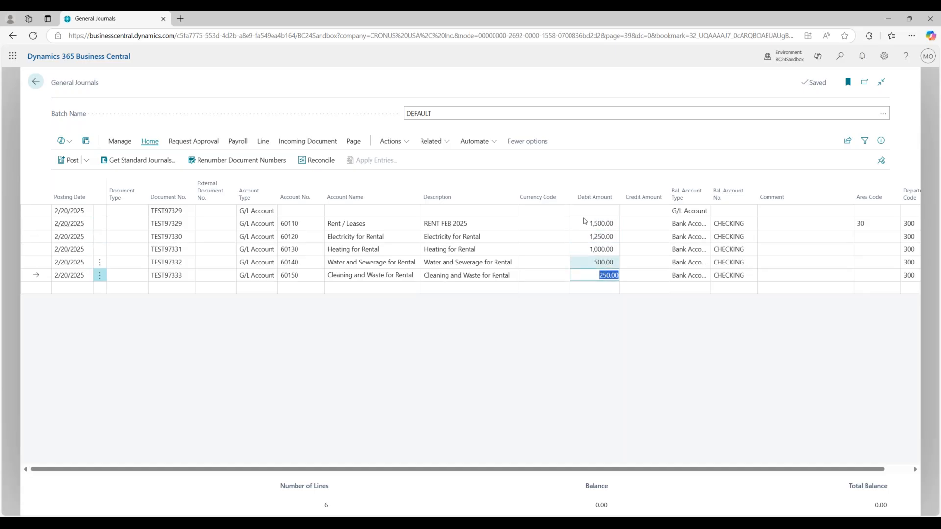
left_click(459, 404)
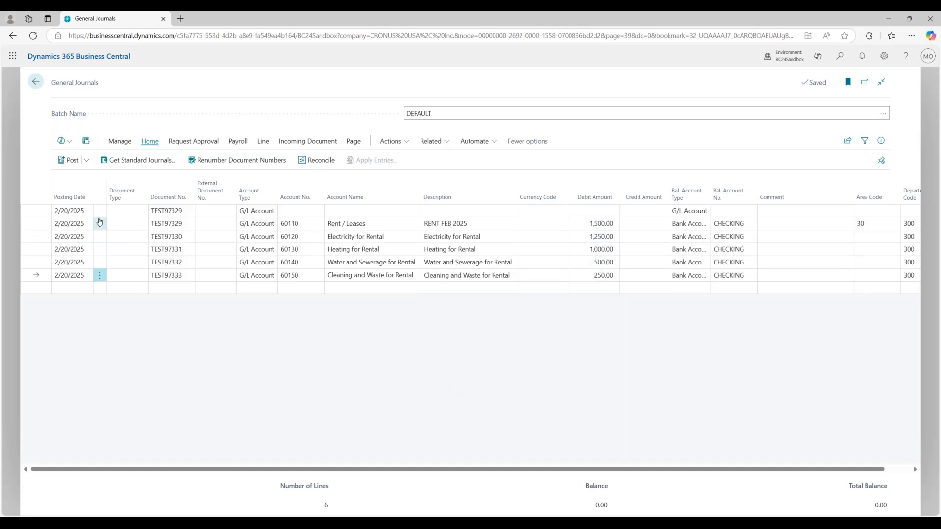
Step: Delete the blank journal line above the Rent / Leases line
left_click(100, 211)
left_click(80, 243)
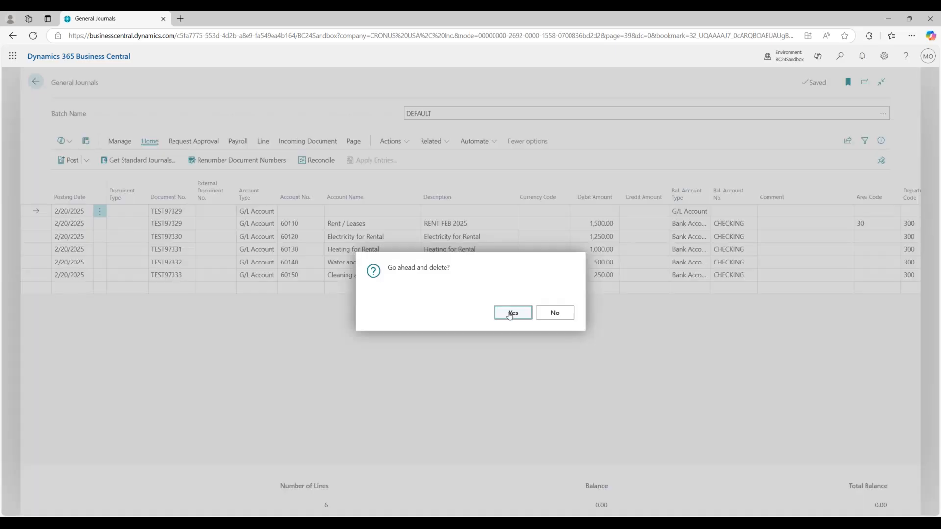
key("Return")
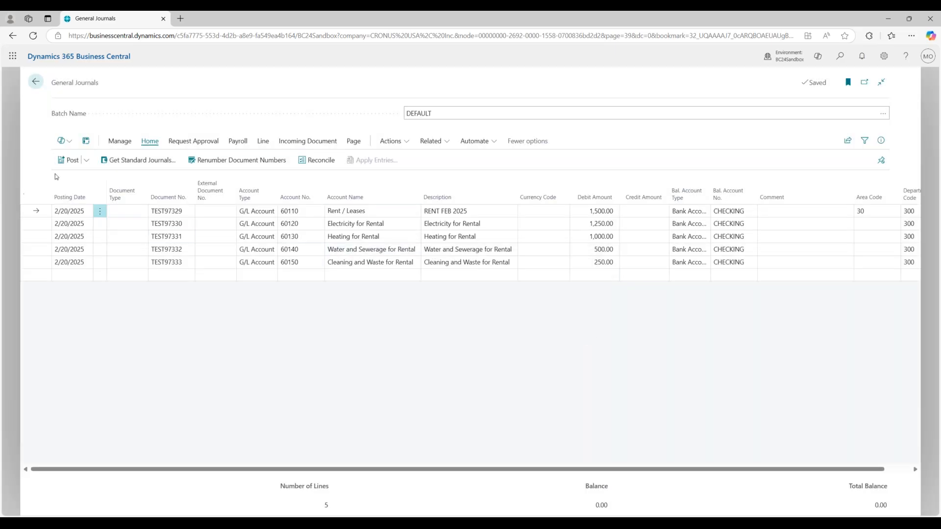
Step: Post the journal lines that were inserted from the RECUR RENT standard journal
left_click(69, 160)
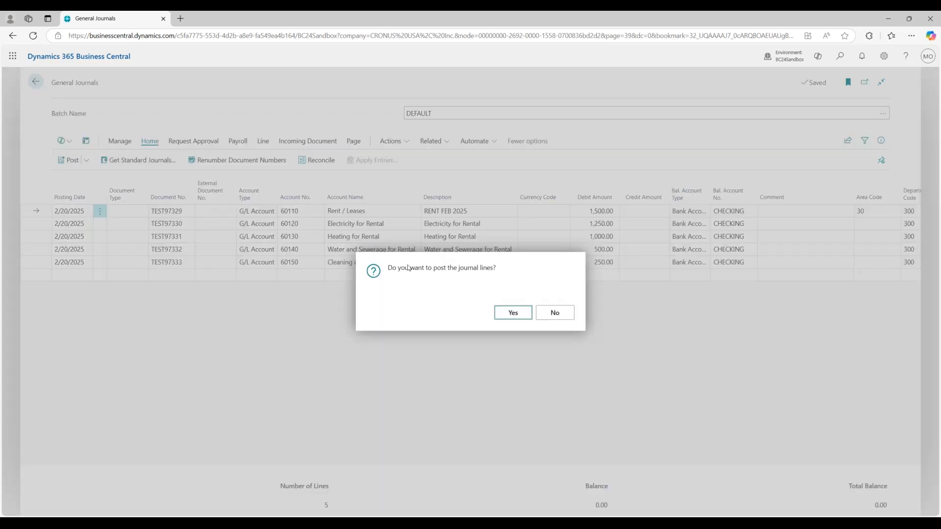
left_click(507, 317)
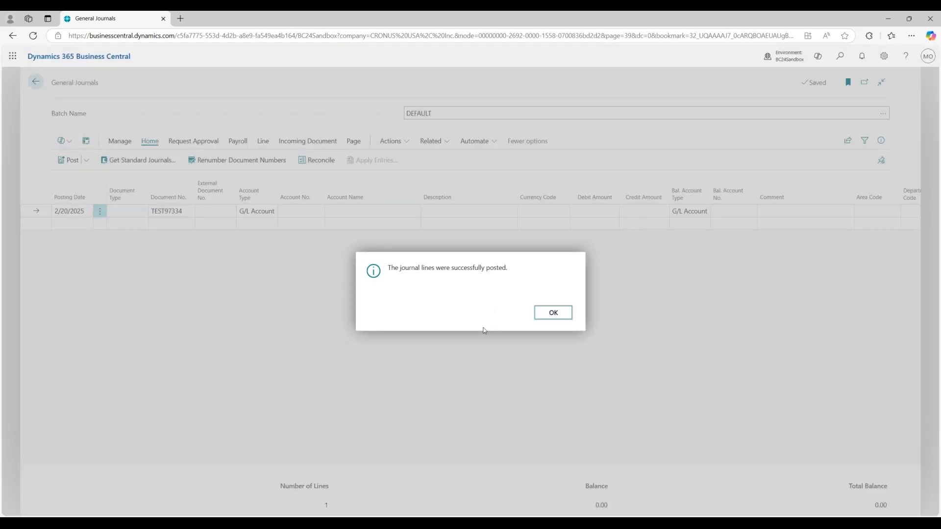
left_click(550, 316)
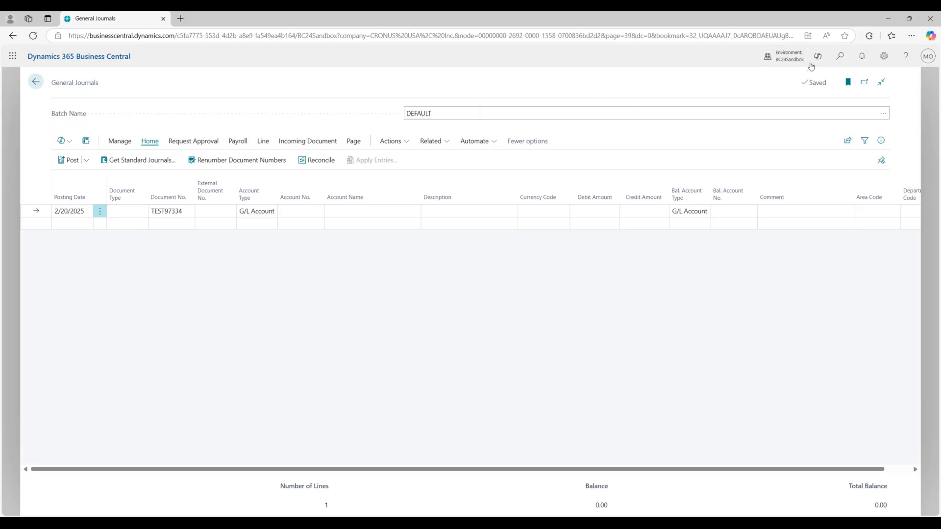
Step: Find and open the Recurring General Journals page
left_click(840, 56)
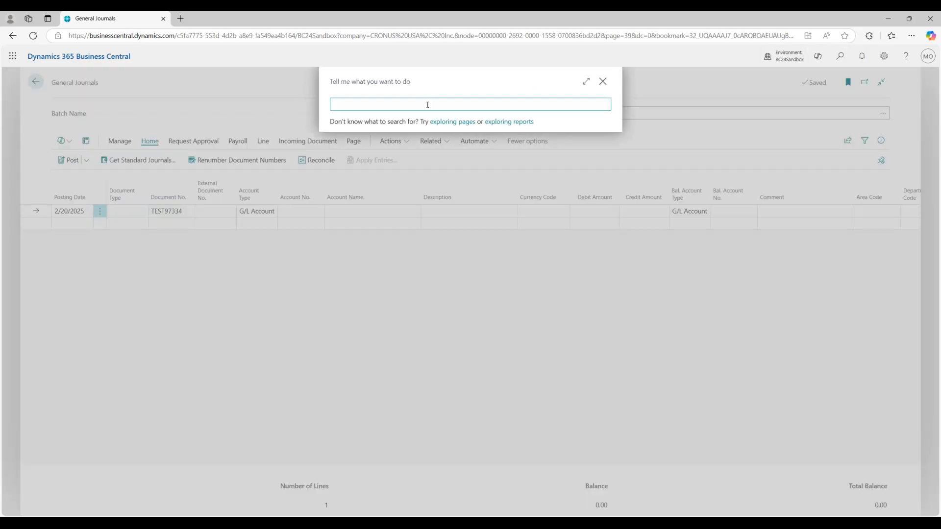
type("RE")
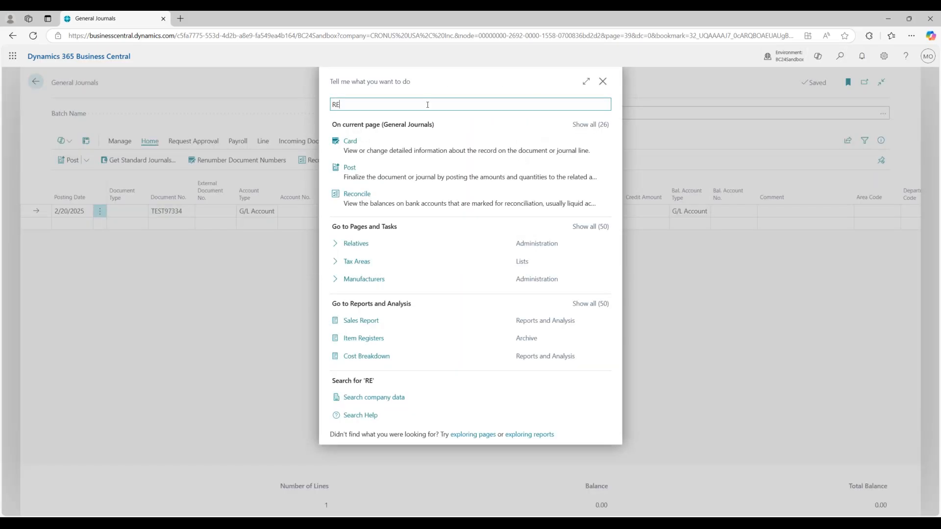
type("cur gen jour")
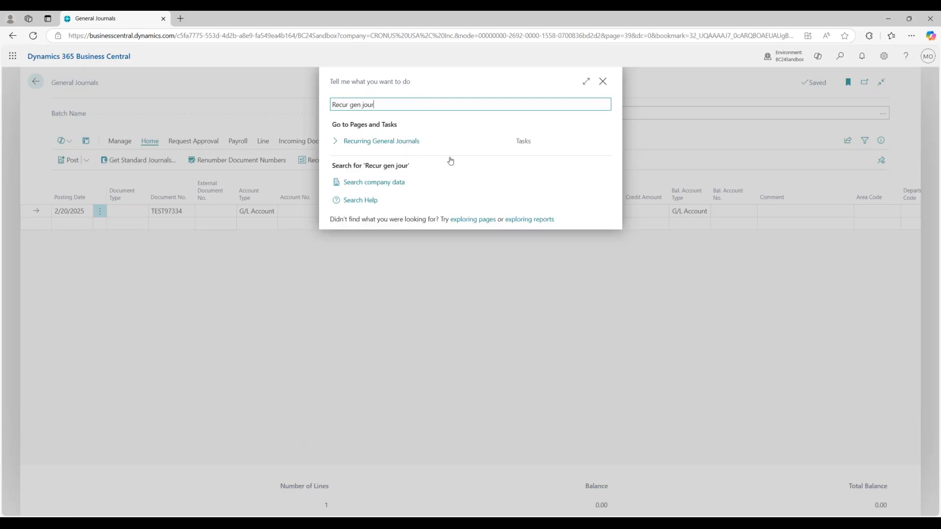
left_click(361, 144)
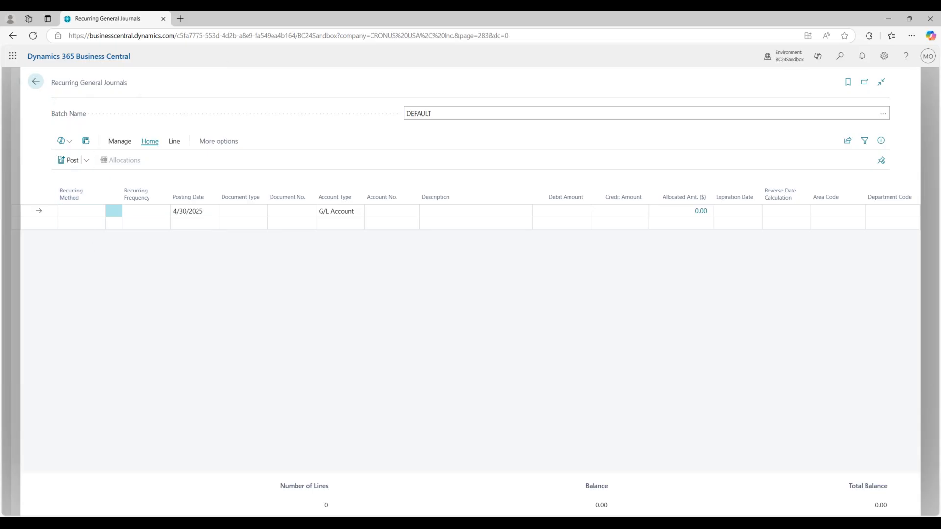
Step: Set the recurring method of the first journal line to RF Reversing Fixed
left_click(87, 216)
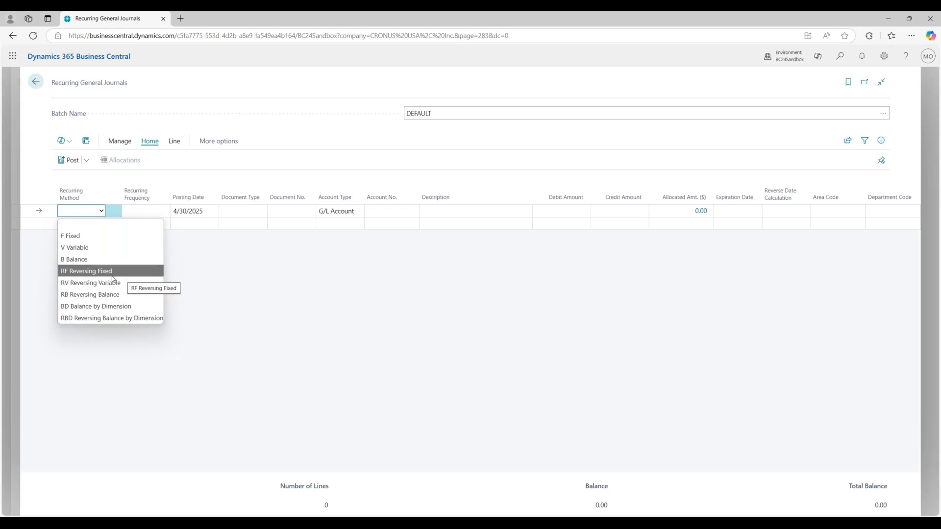
left_click(79, 276)
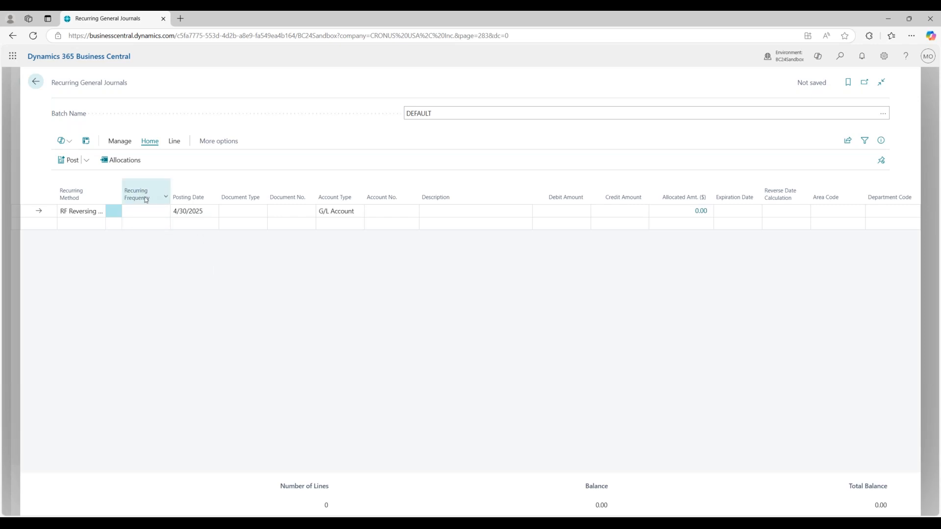
left_click(93, 215)
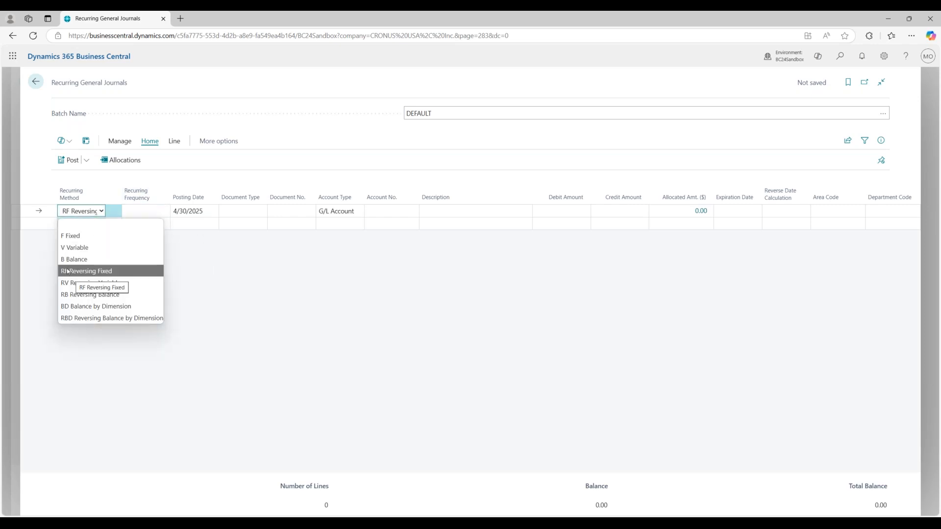
left_click(83, 272)
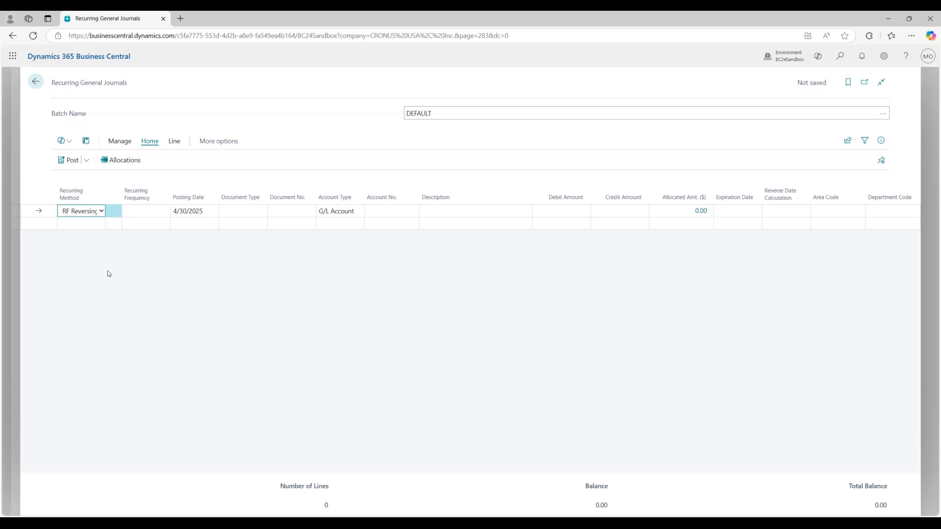
Step: Set the journal line's recurring frequency to the date formula 1D+1M-1D
left_click(144, 211)
type("m")
type("M")
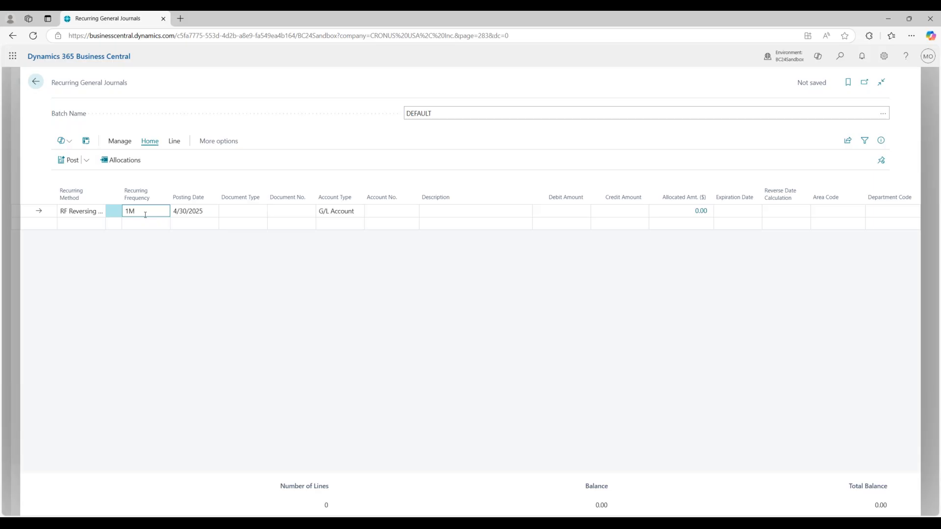
type("=")
key("BackSpace")
type("+")
type("CM")
key("BackSpace")
key("BackSpace")
key("BackSpace")
key("BackSpace")
key("BackSpace")
type("1D+1M-1D")
left_click(158, 273)
Step: Set the line's posting date to today, 2/20/2025, and its document number to TEST891523
left_click(189, 212)
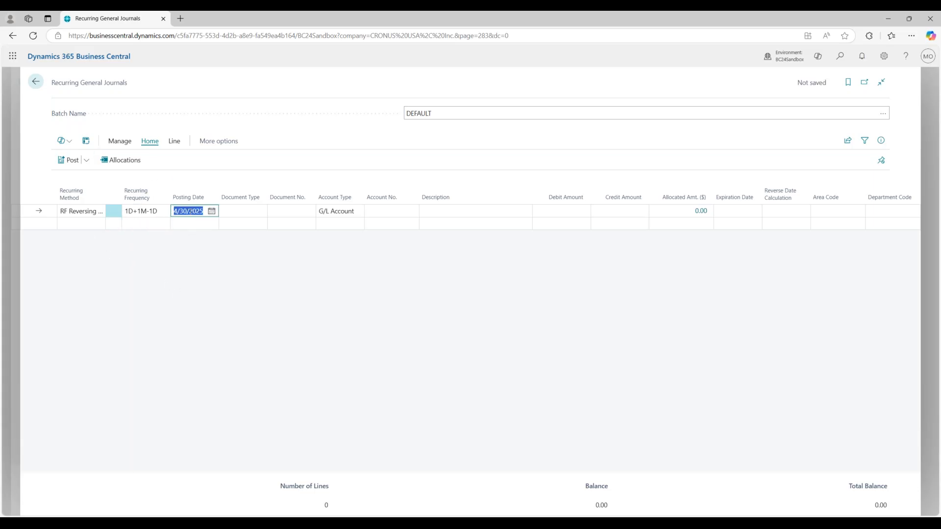
type("t")
key("Tab")
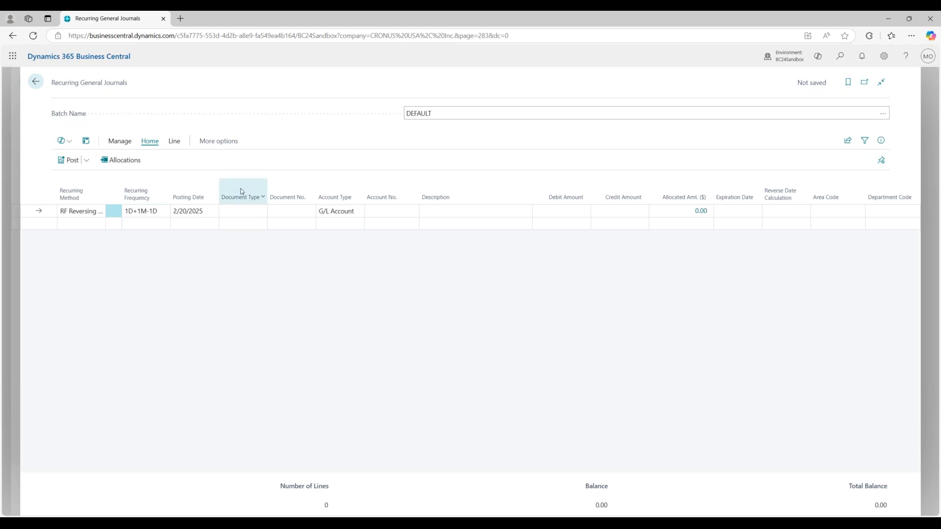
left_click(288, 211)
type("te")
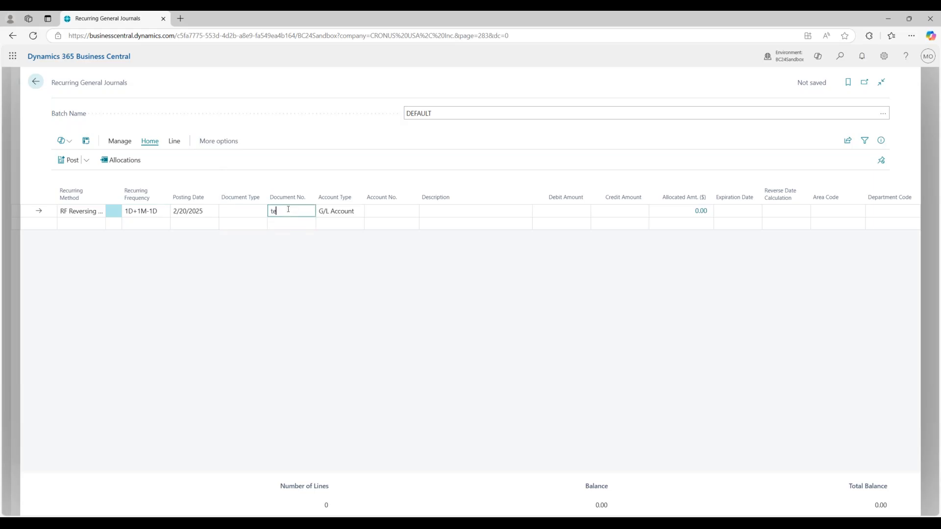
type("st891523")
left_click(294, 265)
Step: Assign G/L account 60110, Rent / Leases, to the recurring journal line
left_click(389, 212)
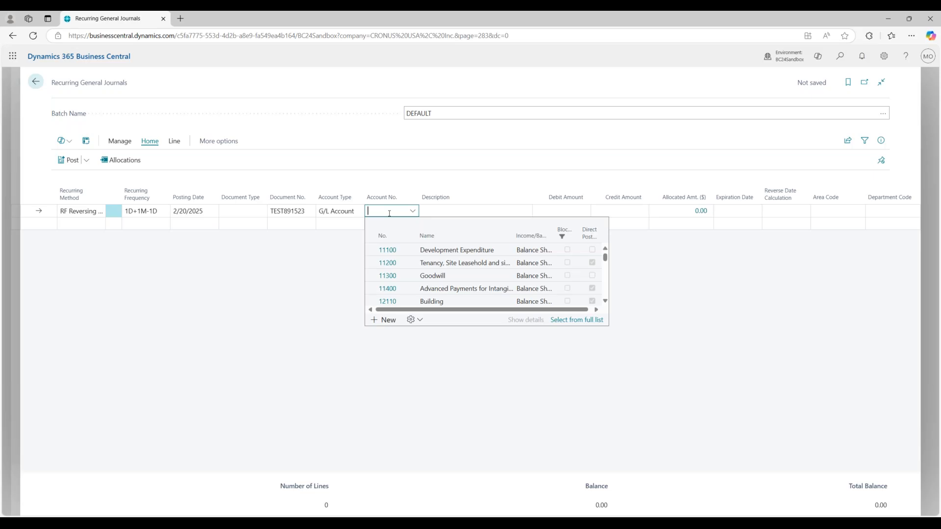
type("RENT")
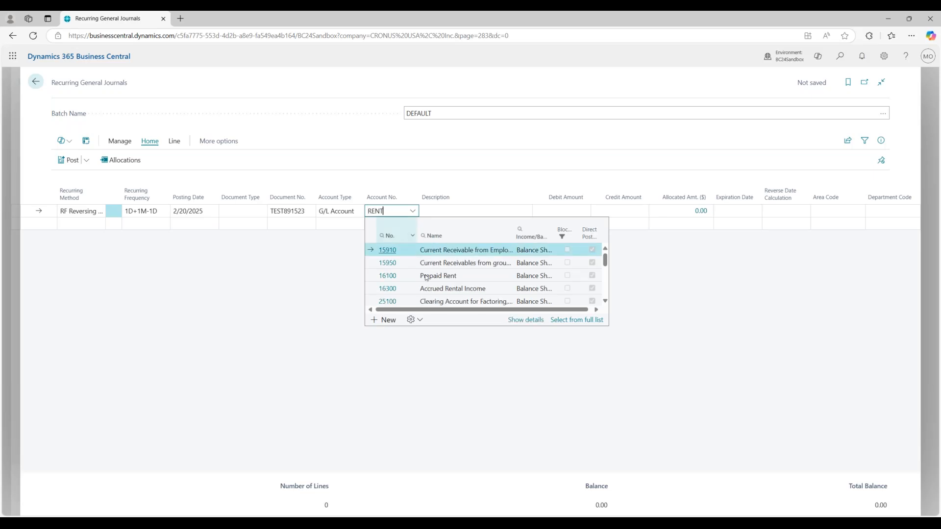
scroll(450, 277, "down", 5)
left_click(458, 249)
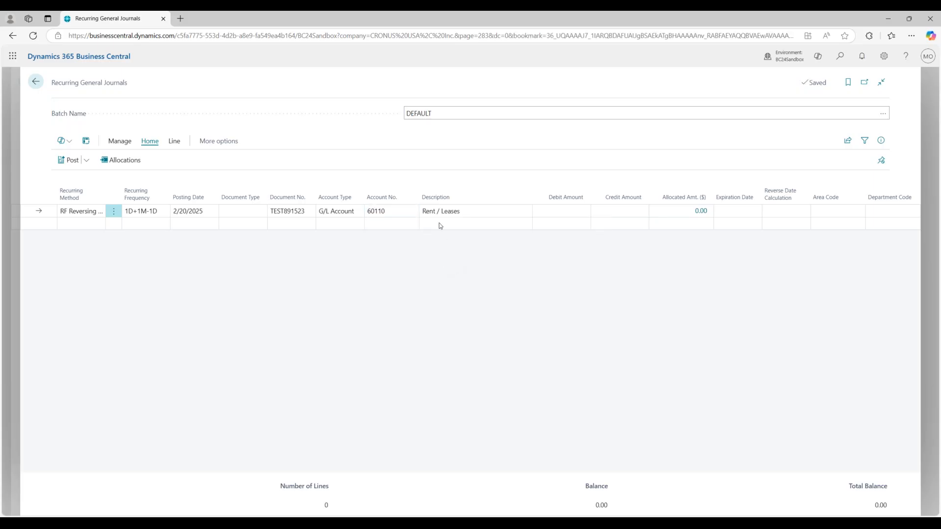
left_click(423, 216)
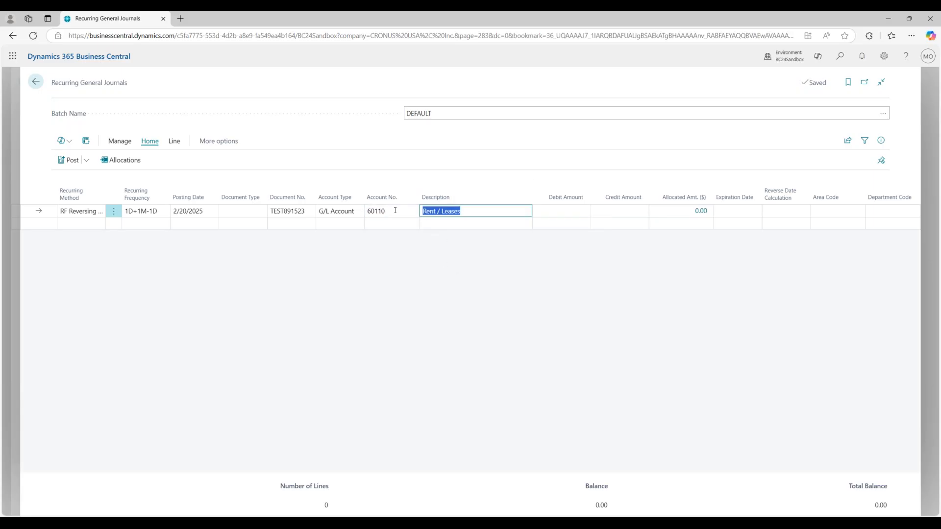
left_click(475, 315)
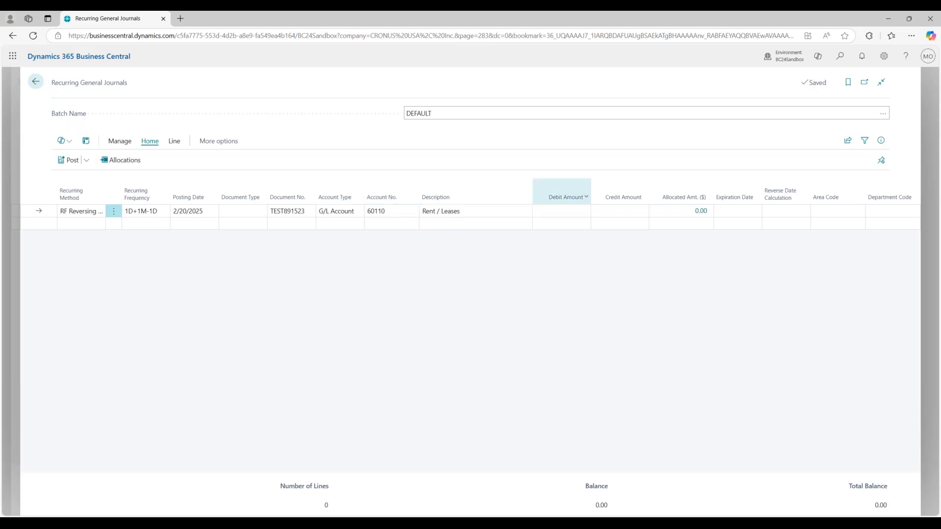
Step: Enter a debit amount of 1,500 on the Rent / Leases line
left_click(561, 210)
type("1,500")
left_click(529, 284)
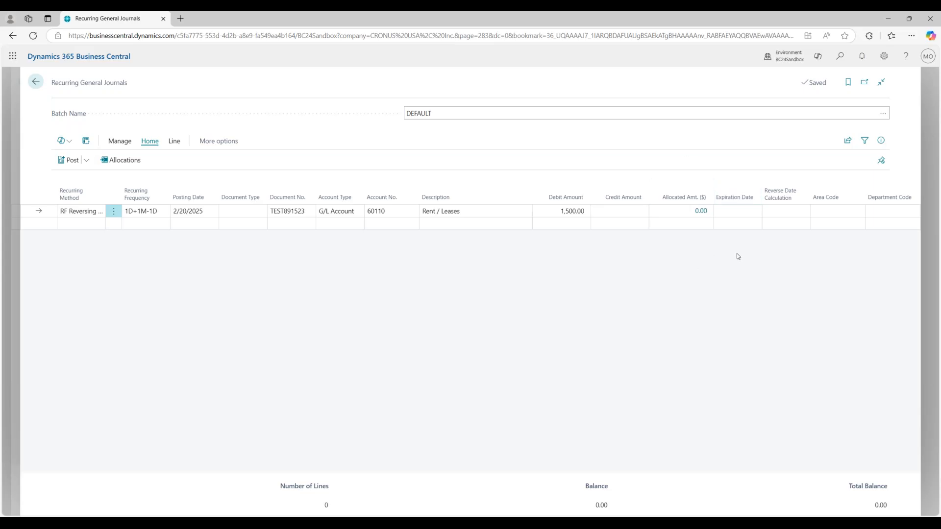
Step: Open the Rent / Leases line's allocations and add an allocation to account 16300, Accrued Rental Income
left_click(696, 215)
left_click(698, 214)
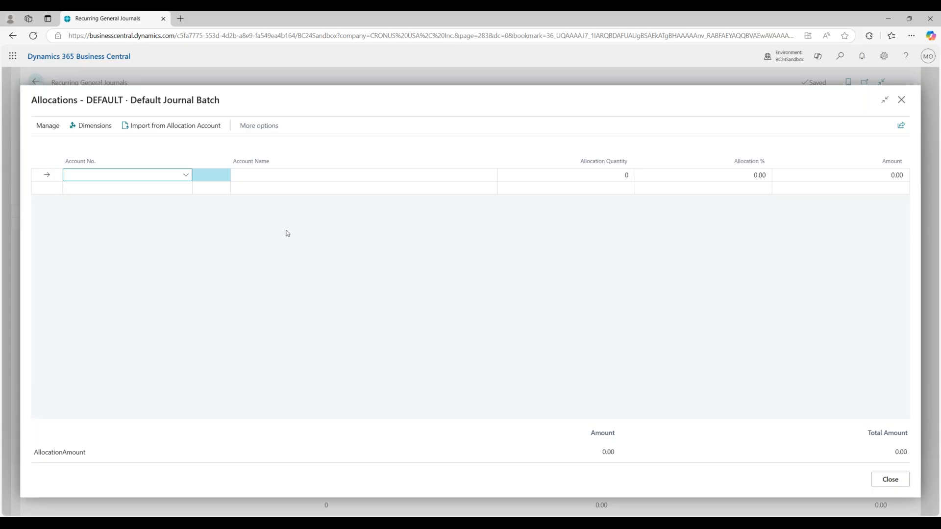
left_click(186, 187)
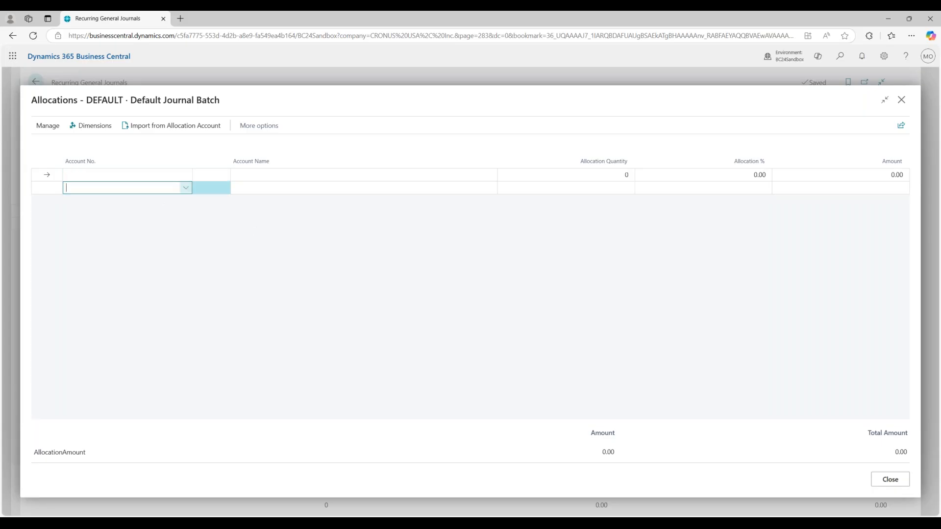
left_click(523, 264)
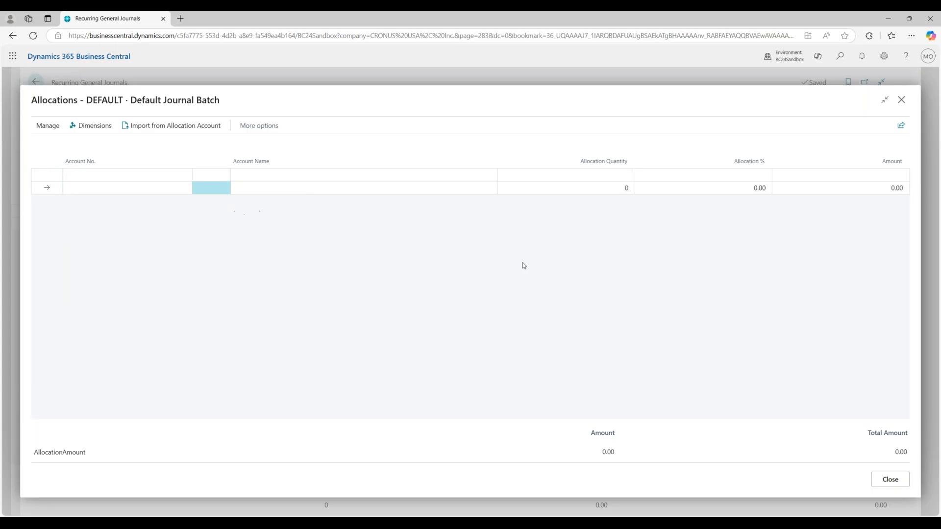
left_click(425, 177)
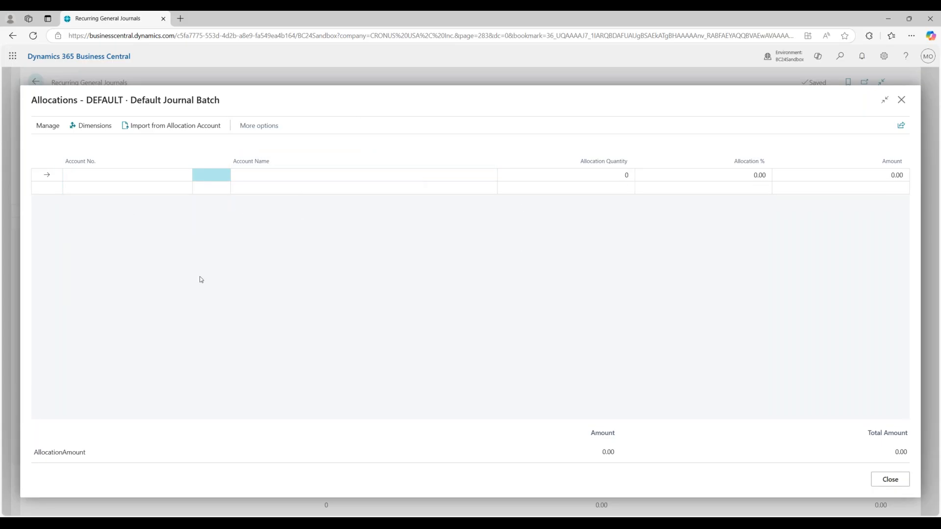
left_click(158, 175)
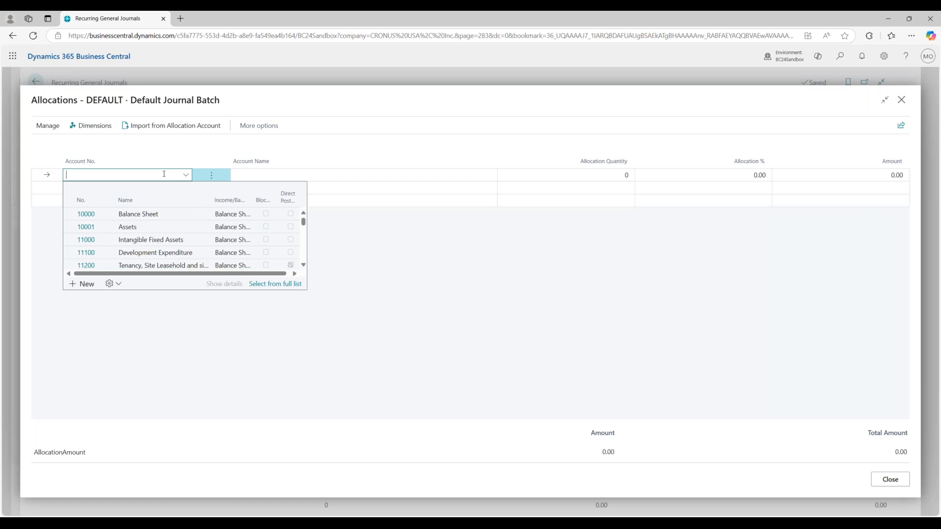
type("rent")
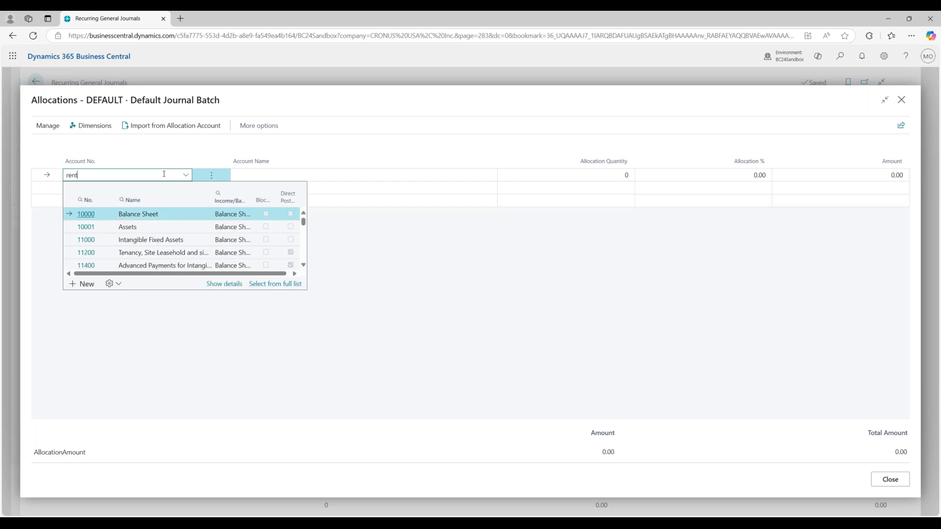
scroll(169, 242, "down", 2)
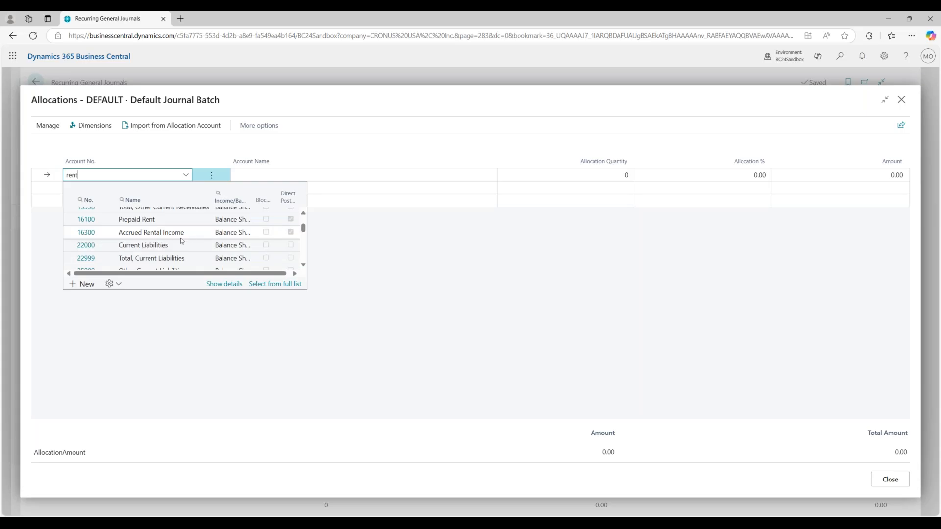
left_click(193, 234)
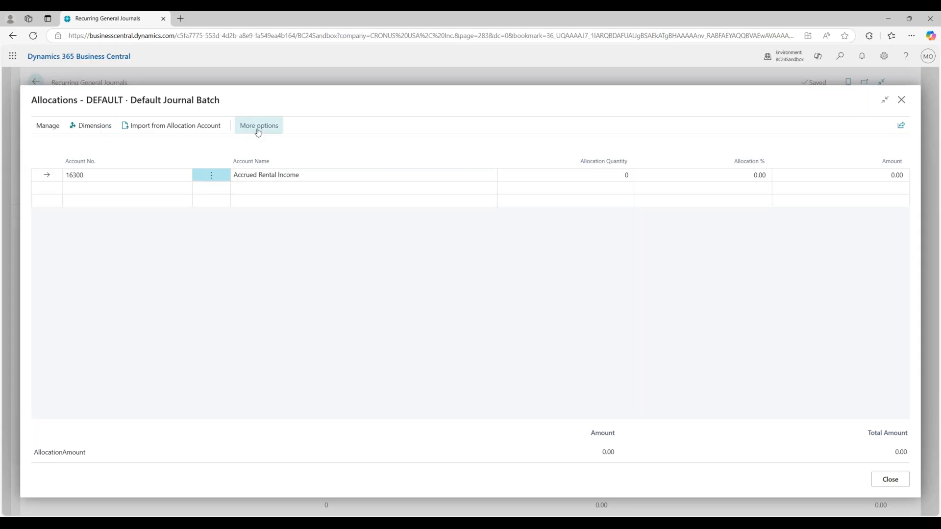
left_click(147, 190)
left_click(186, 188)
left_click(356, 253)
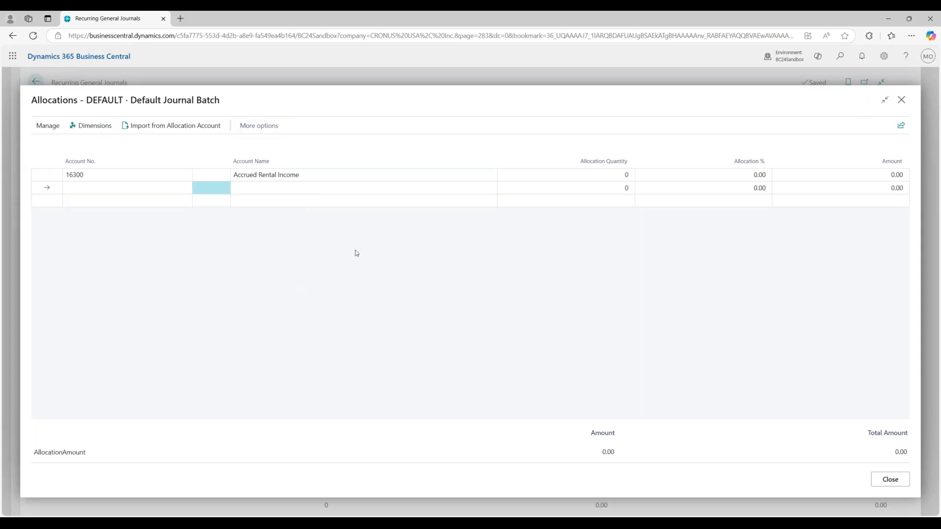
left_click(133, 180)
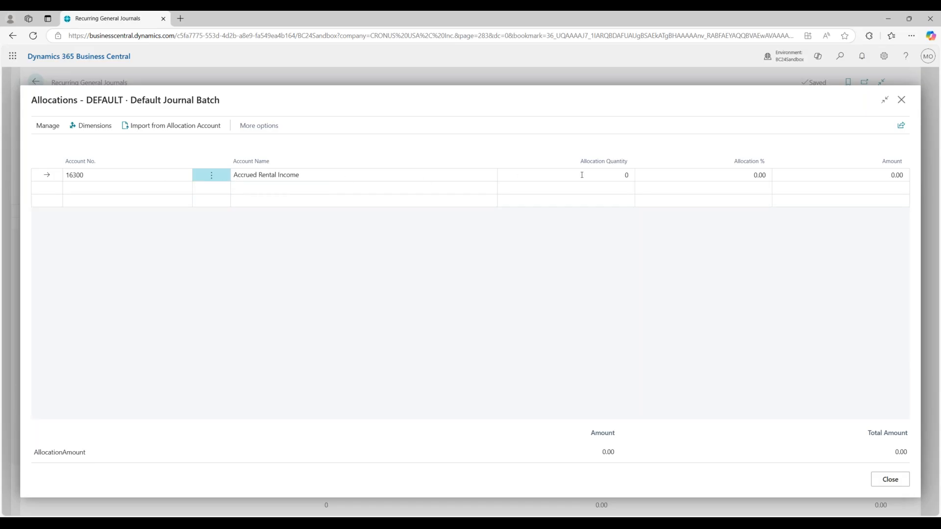
Step: Set the Accrued Rental Income allocation quantity to 1 and close the allocations
left_click(612, 175)
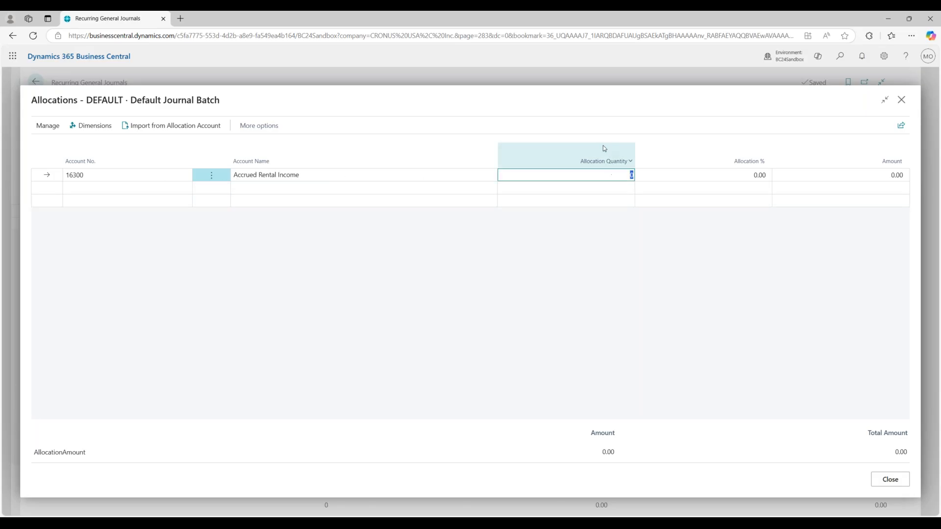
type("1")
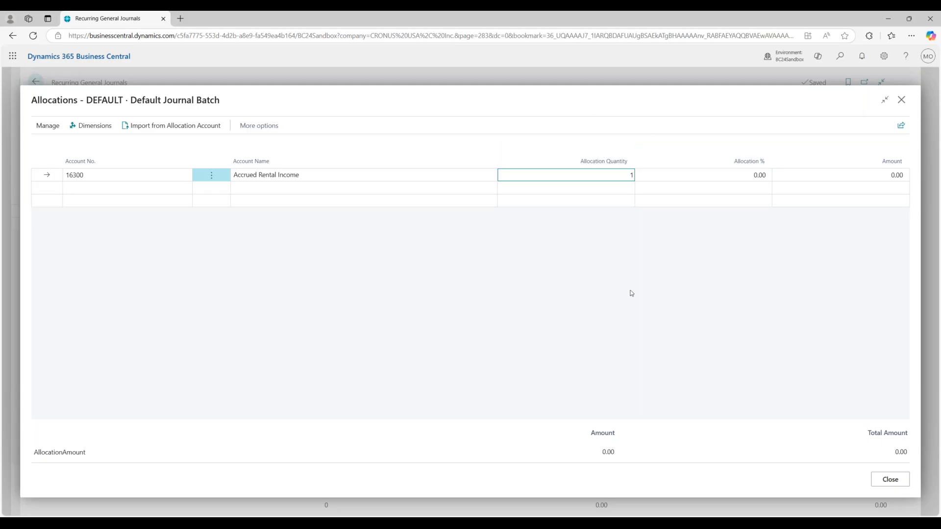
key("Tab")
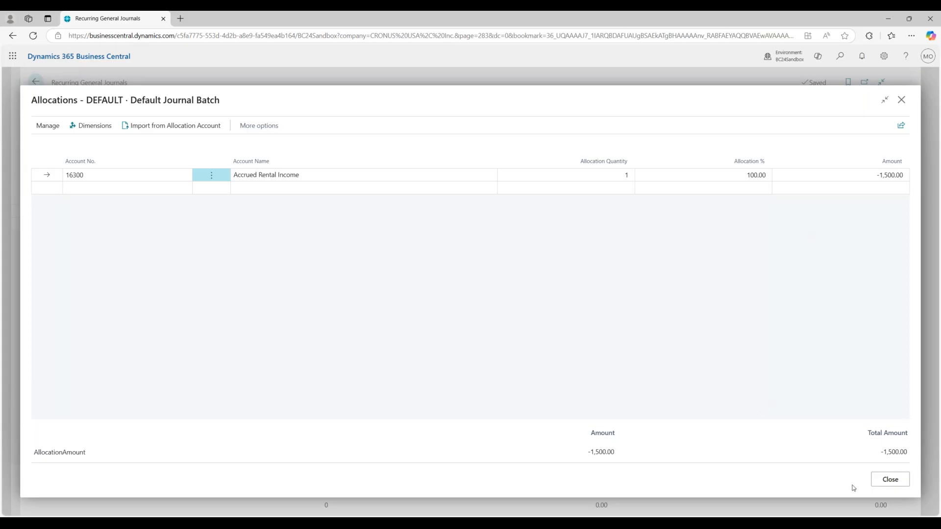
left_click(890, 481)
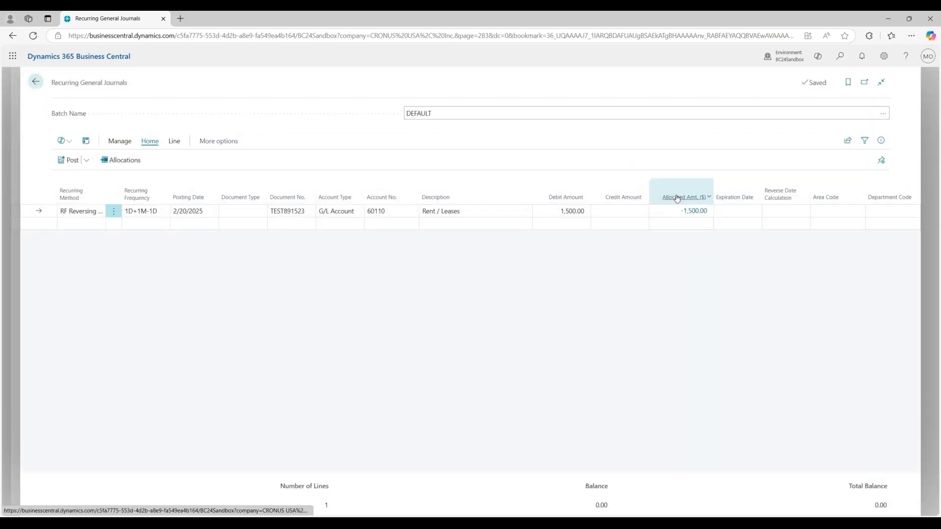
mouse_move(679, 204)
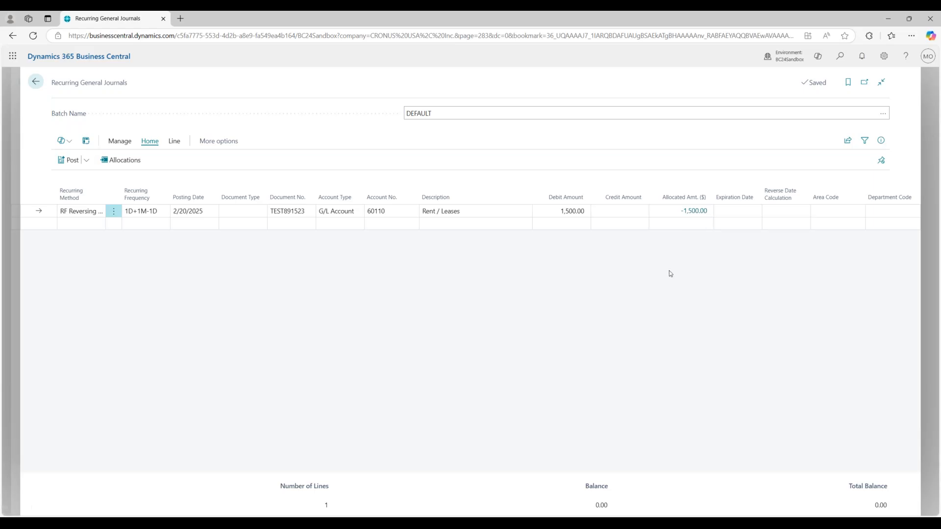
Step: Set the Rent / Leases line's expiration date to 12/31/2025
left_click(736, 211)
left_click(687, 260)
left_click(732, 211)
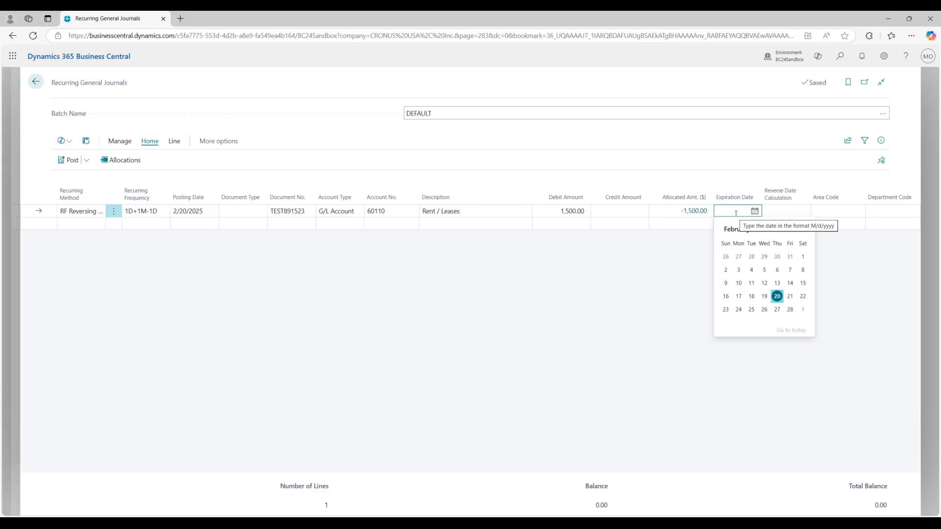
left_click(803, 230)
left_click(803, 231)
left_click(803, 232)
left_click(804, 233)
left_click(803, 233)
left_click(804, 233)
left_click(803, 233)
left_click(803, 232)
left_click(802, 232)
left_click(803, 232)
left_click(765, 310)
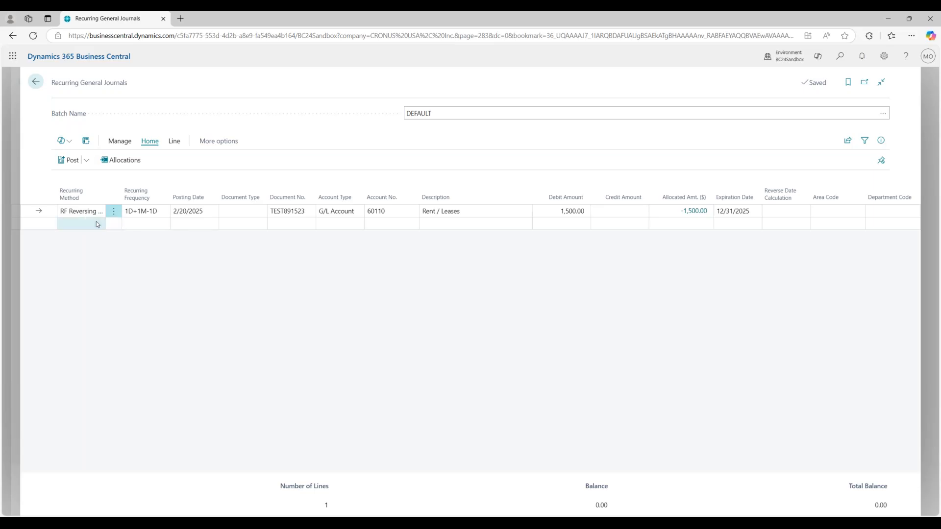
Step: Set the Rent / Leases line's reverse date calculation to 1D
left_click(786, 208)
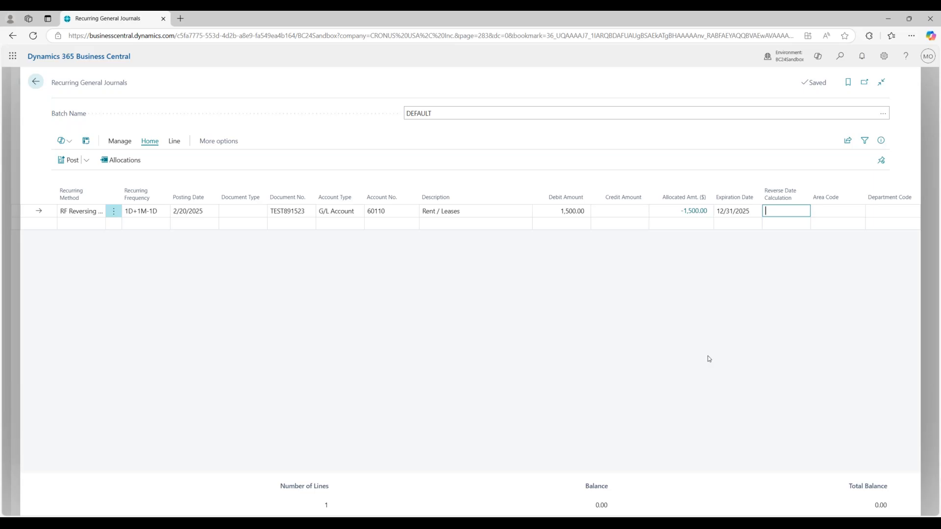
type("1D")
left_click(709, 359)
Step: Assign area code 30 and department code 300 to the Rent / Leases line
left_click(834, 210)
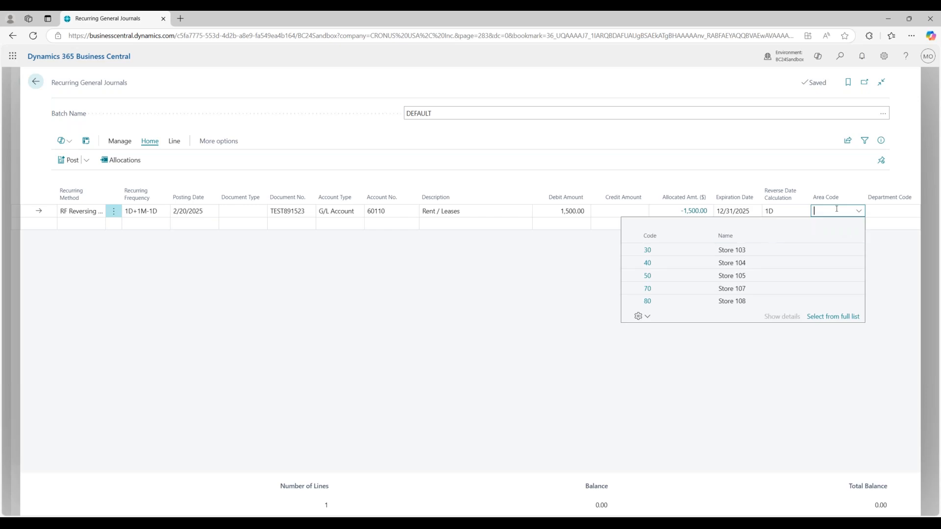
left_click(780, 250)
left_click(897, 211)
left_click(686, 249)
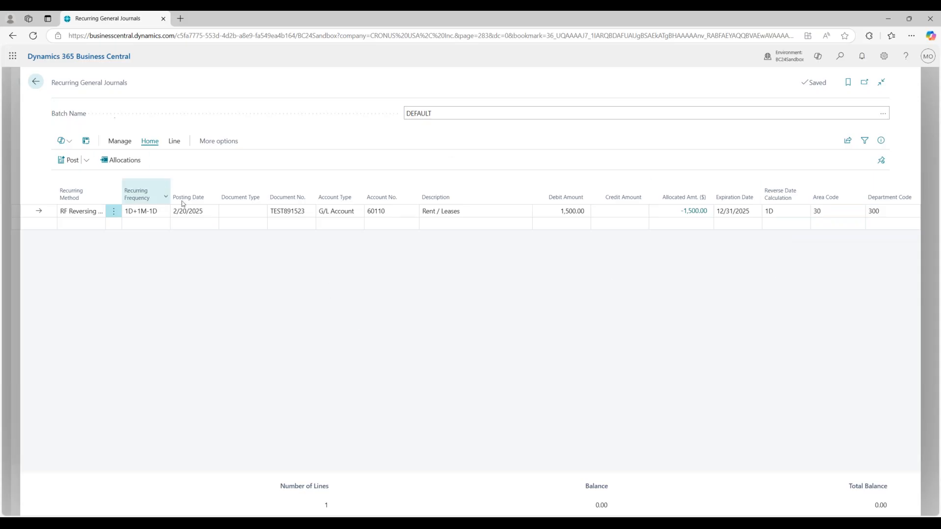
Step: Preview the journal posting, examine the dates, accounts and amounts of its G/L entries, and close the preview
left_click(86, 160)
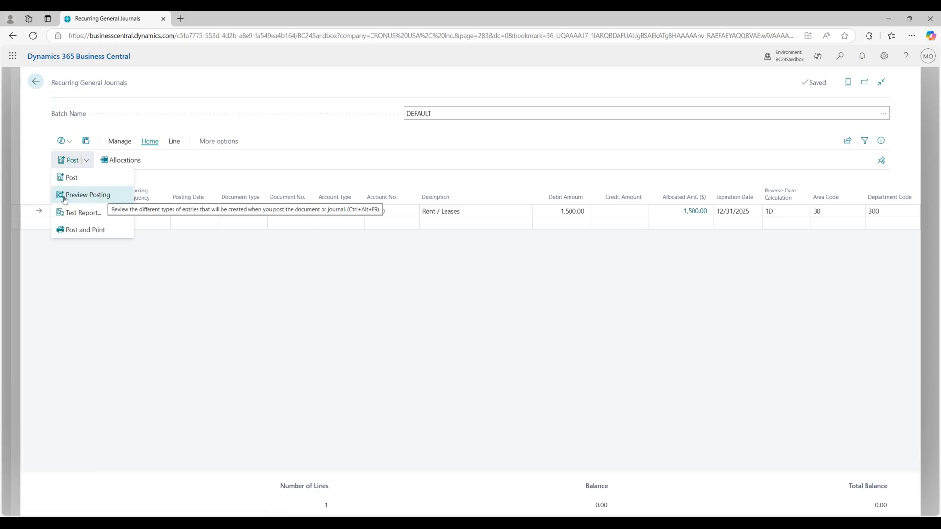
left_click(111, 198)
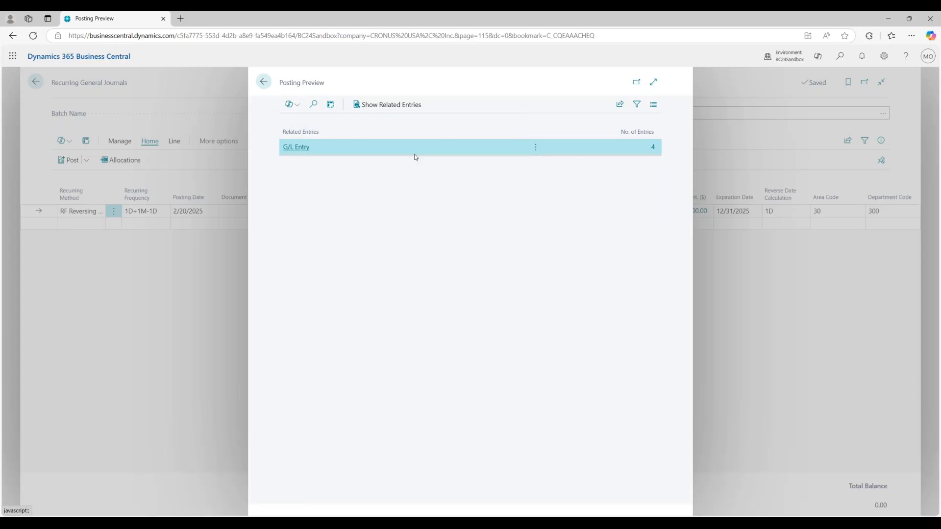
left_click(653, 151)
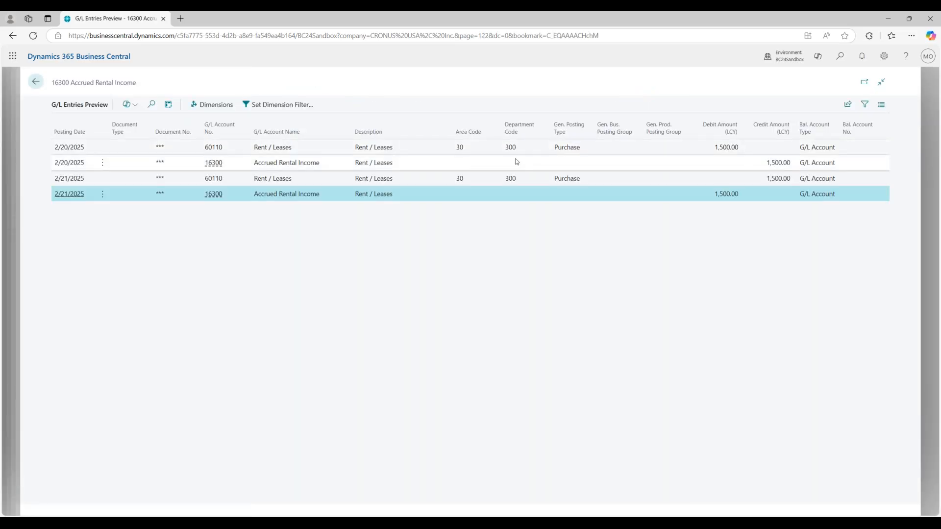
left_click(122, 152)
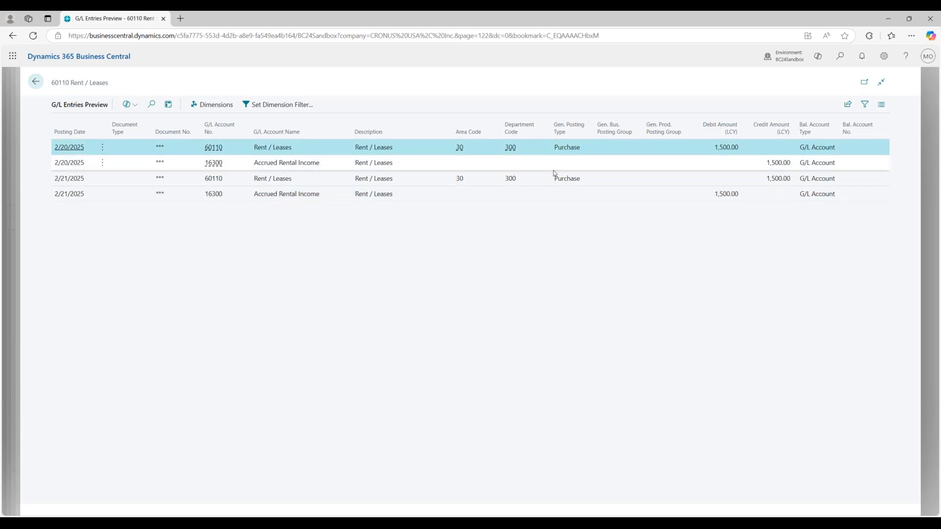
left_click(772, 163)
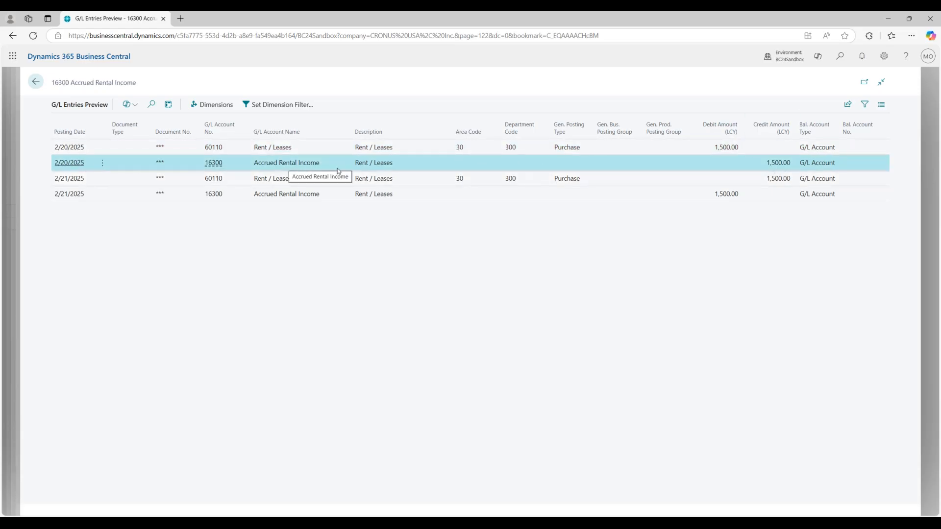
left_click(130, 182)
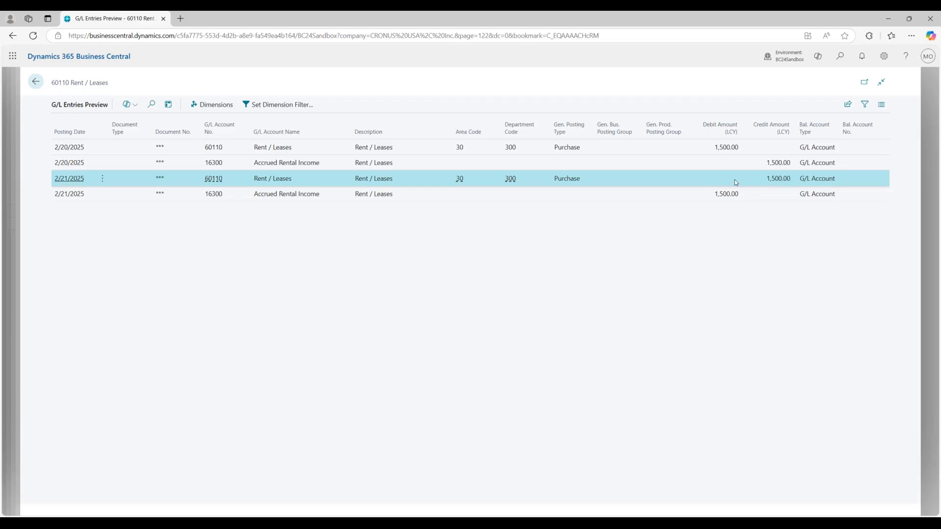
left_click(330, 198)
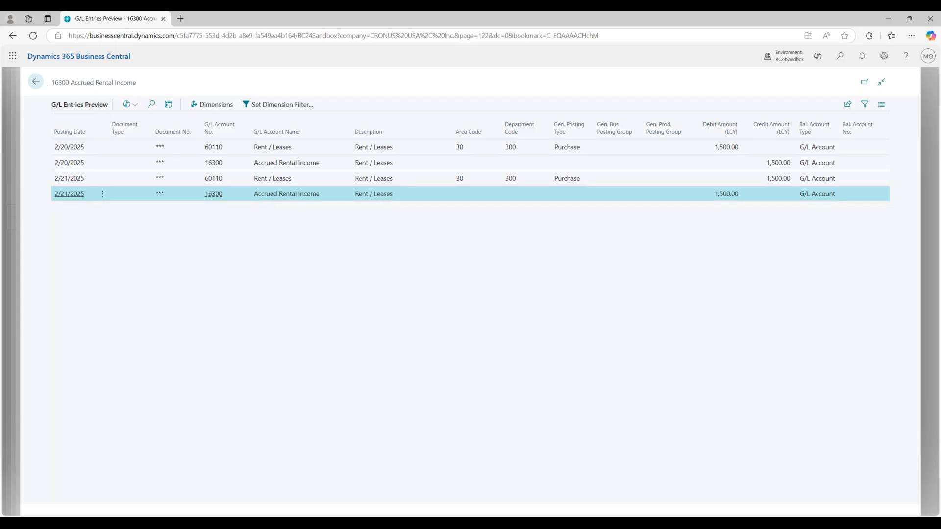
left_click(37, 83)
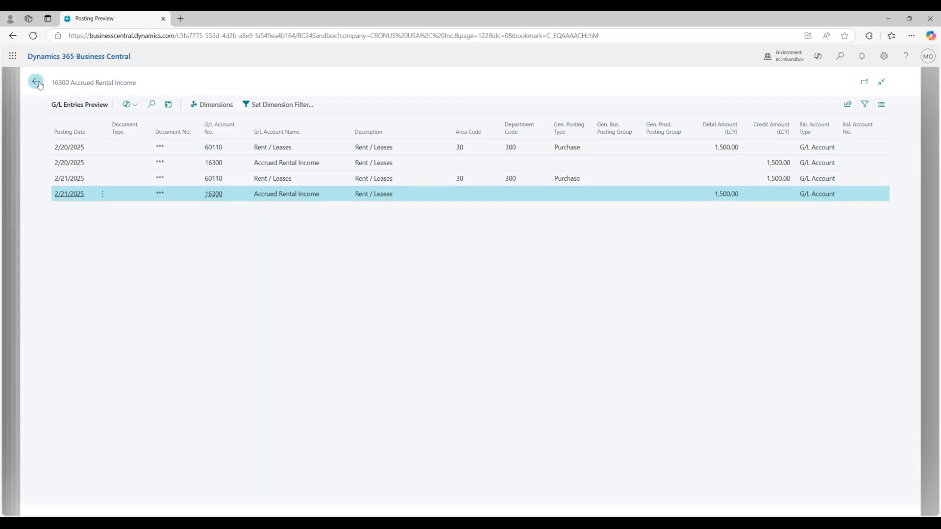
left_click(265, 83)
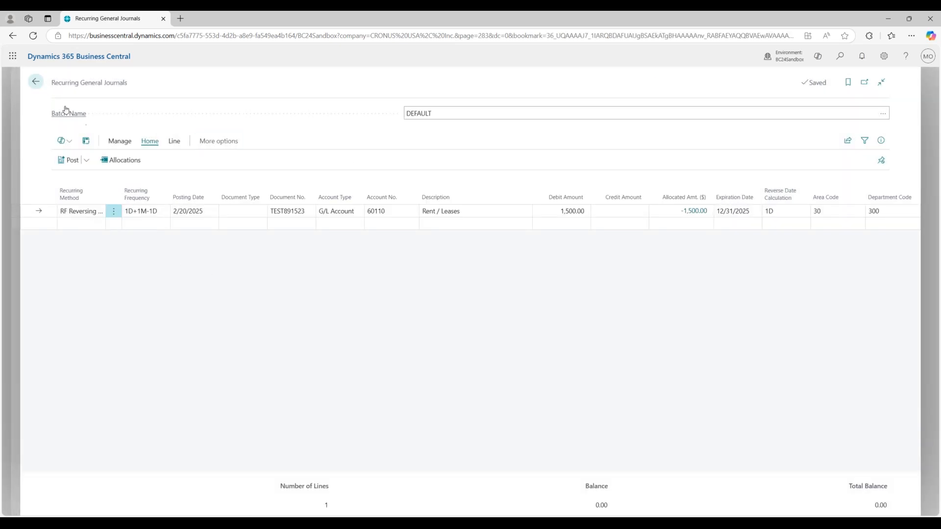
Step: Review the Rent / Leases line's recurring method options without changing them, and post the recurring journal
left_click(91, 212)
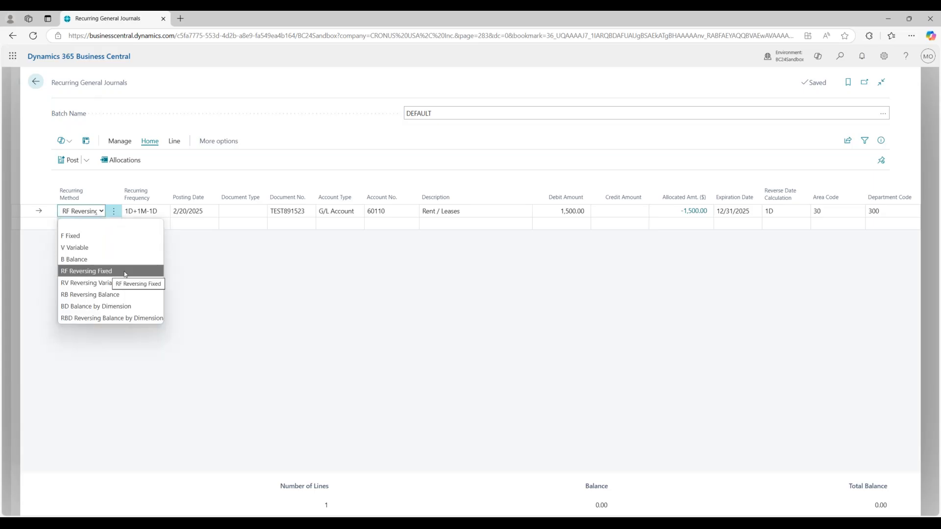
left_click(272, 276)
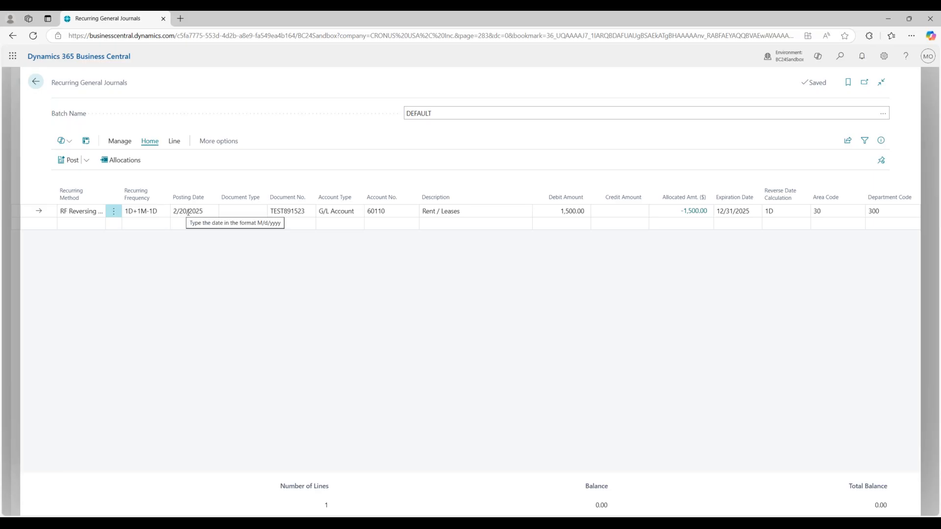
left_click(72, 160)
left_click(513, 313)
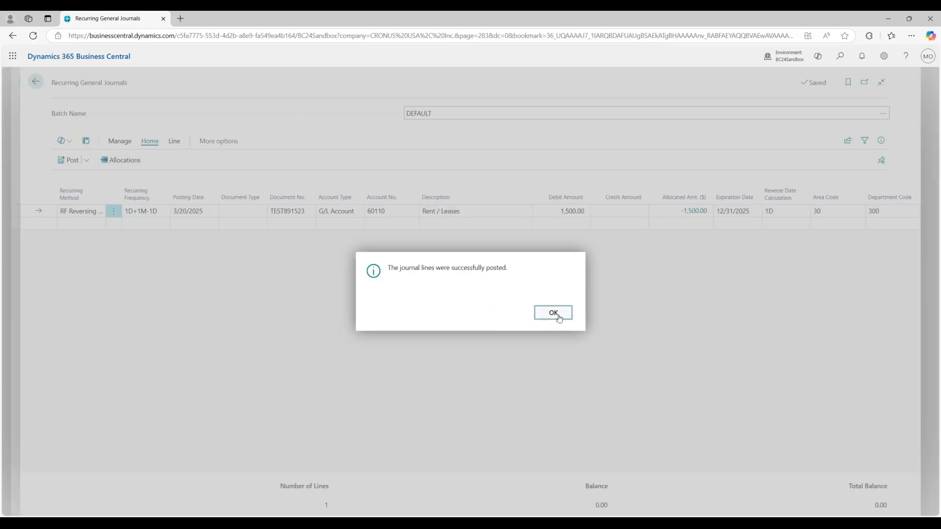
left_click(553, 313)
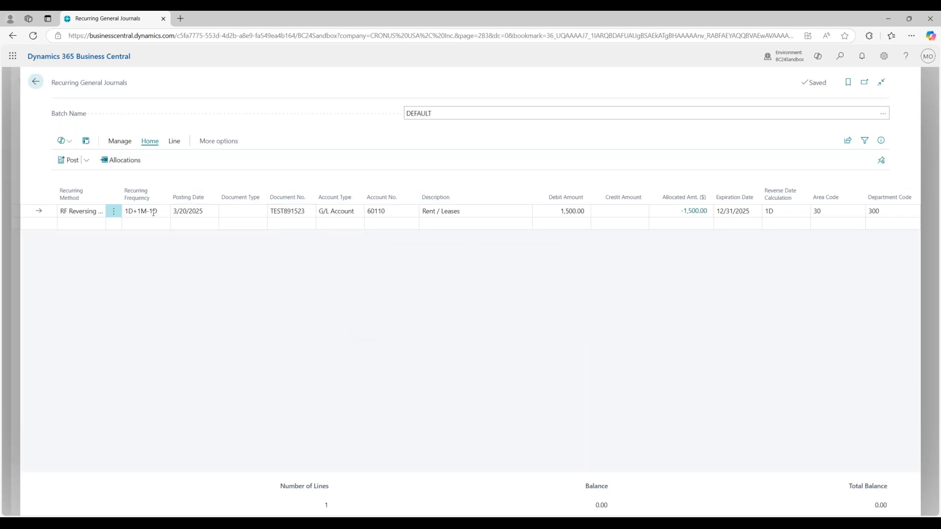
Step: Check the Rent / Leases line's posting date against its recurring frequency
left_click(193, 212)
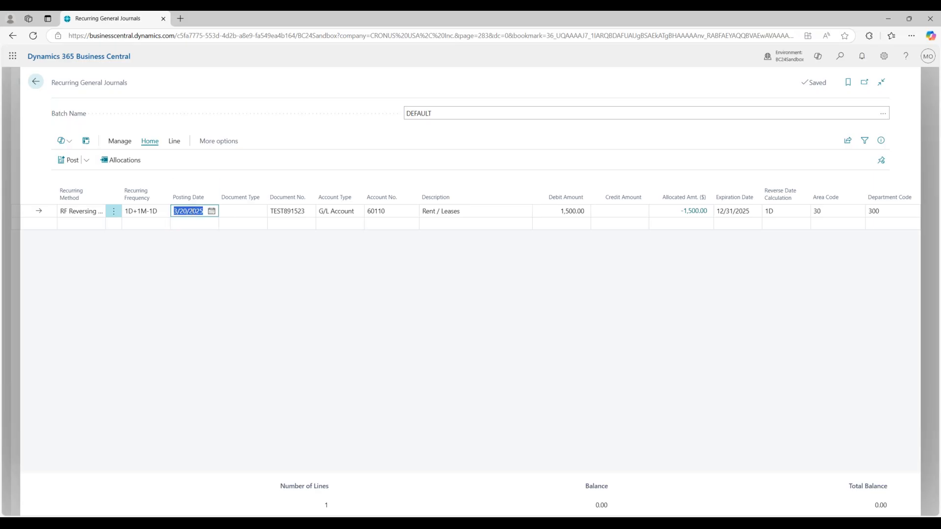
left_click(193, 244)
left_click(193, 211)
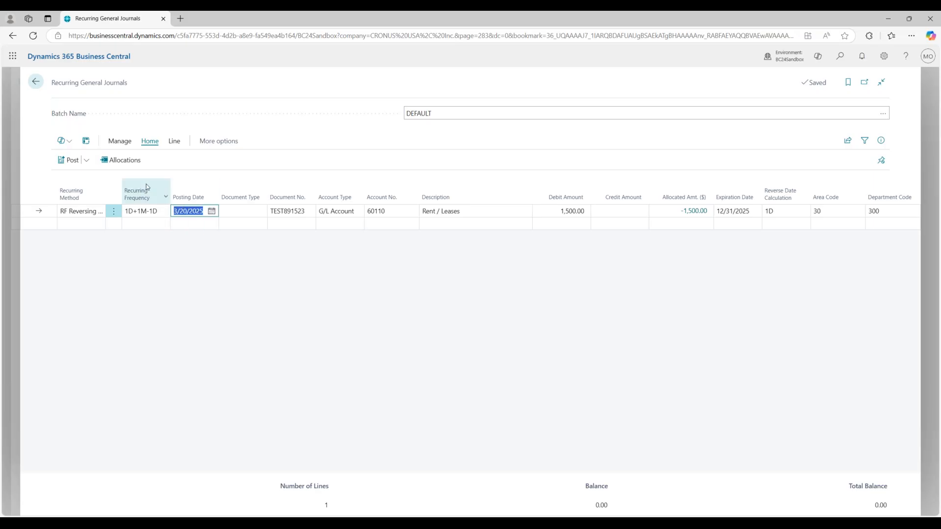
left_click(141, 212)
left_click(142, 211)
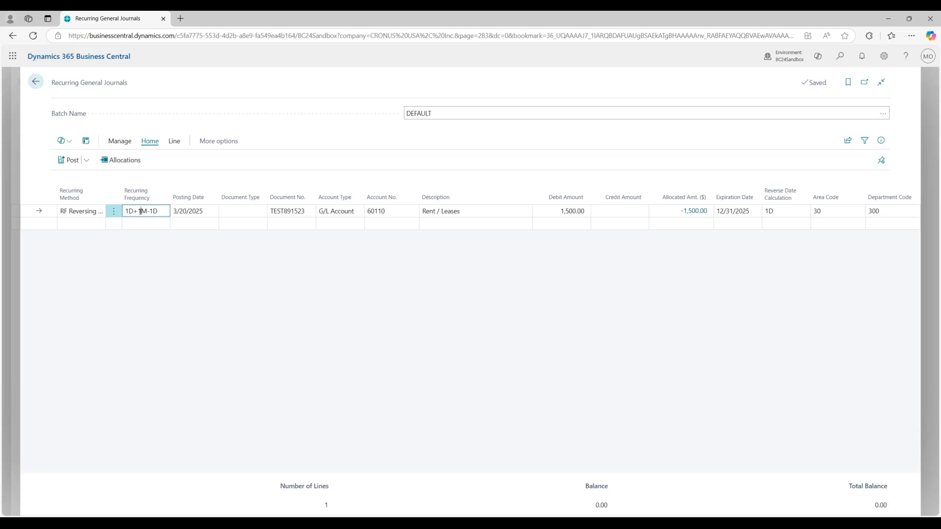
left_click(128, 309)
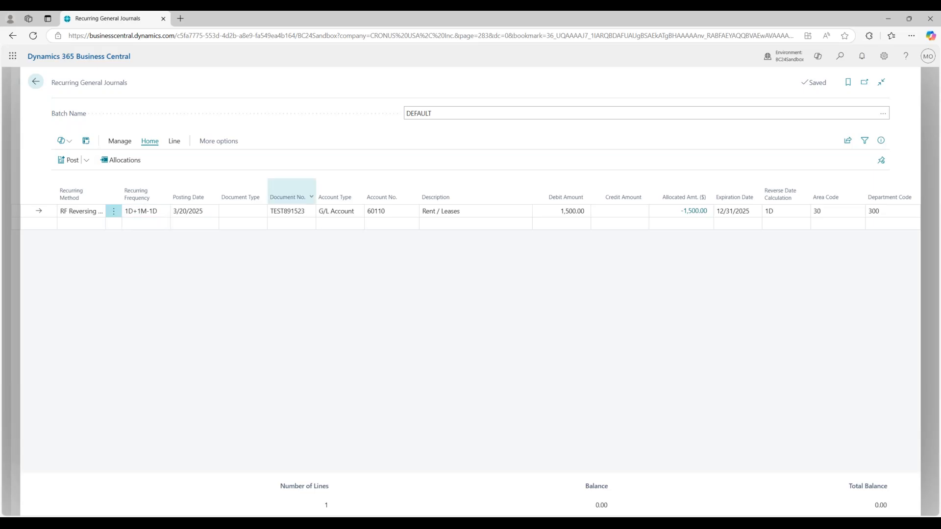